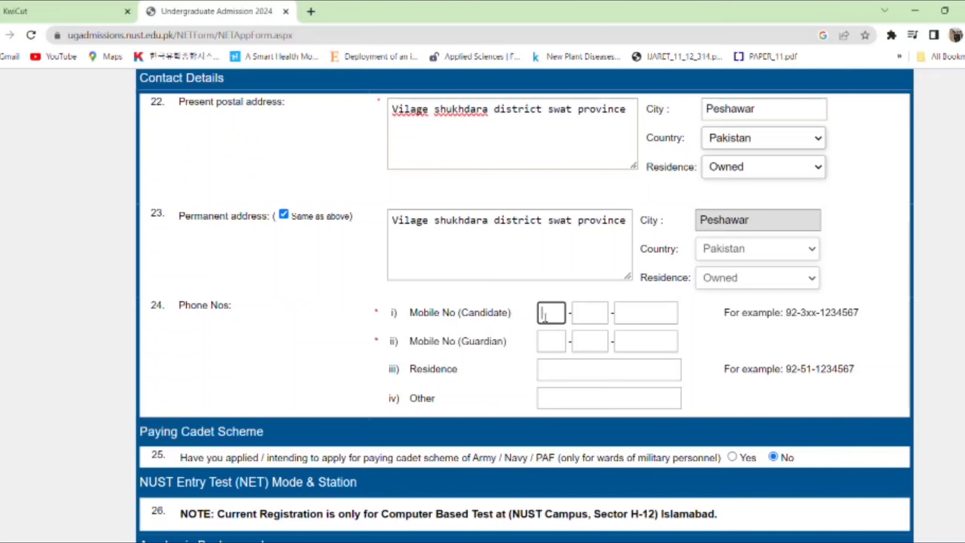
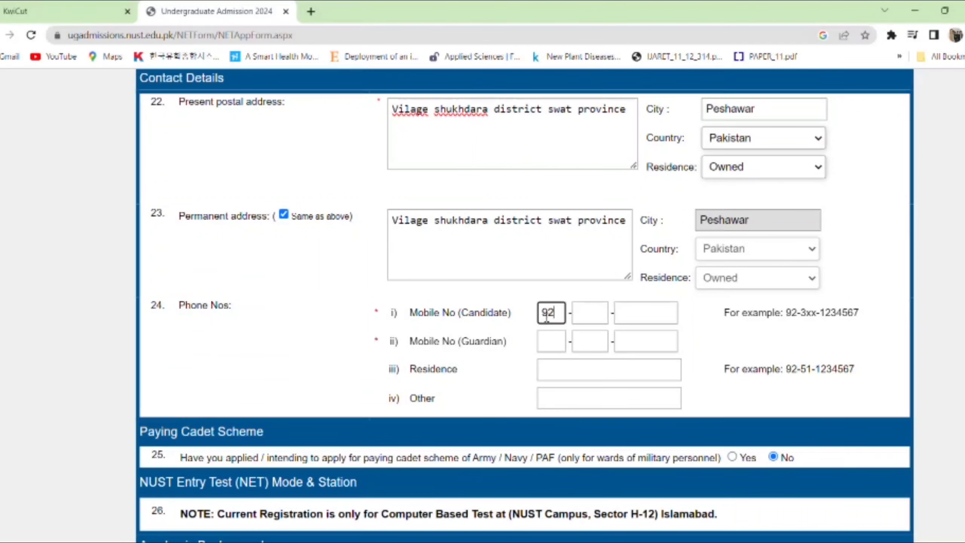
- Enter the candidate's mobile number, with country code 92, across the three boxes
click(599, 322)
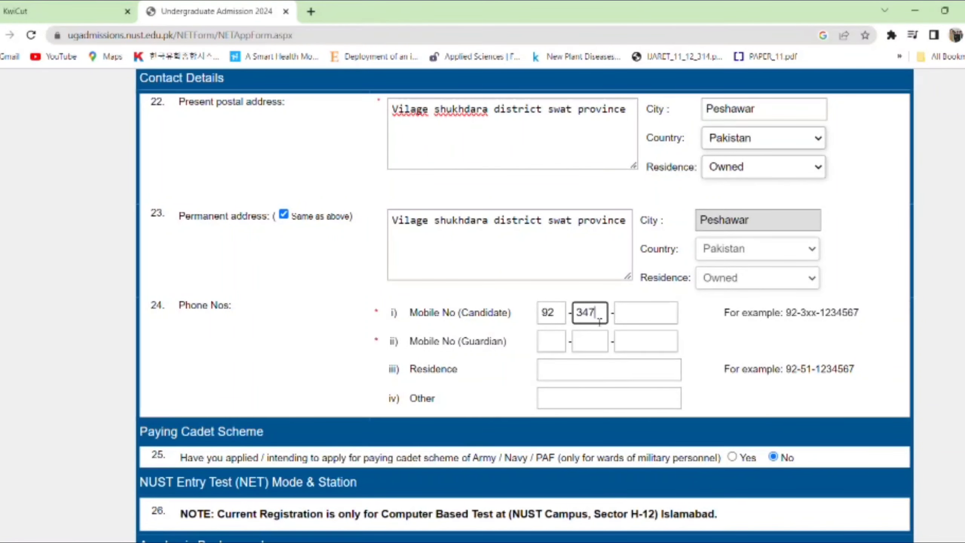
click(625, 321)
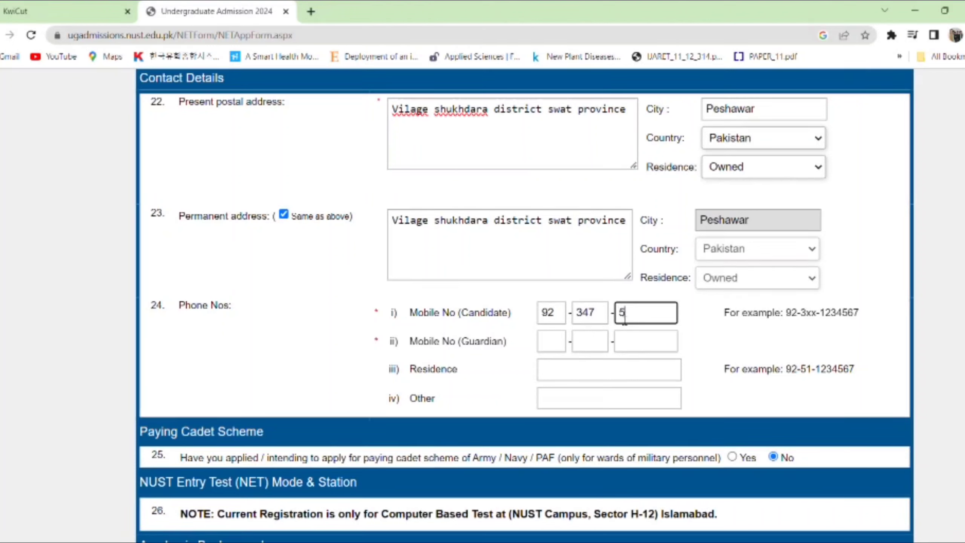
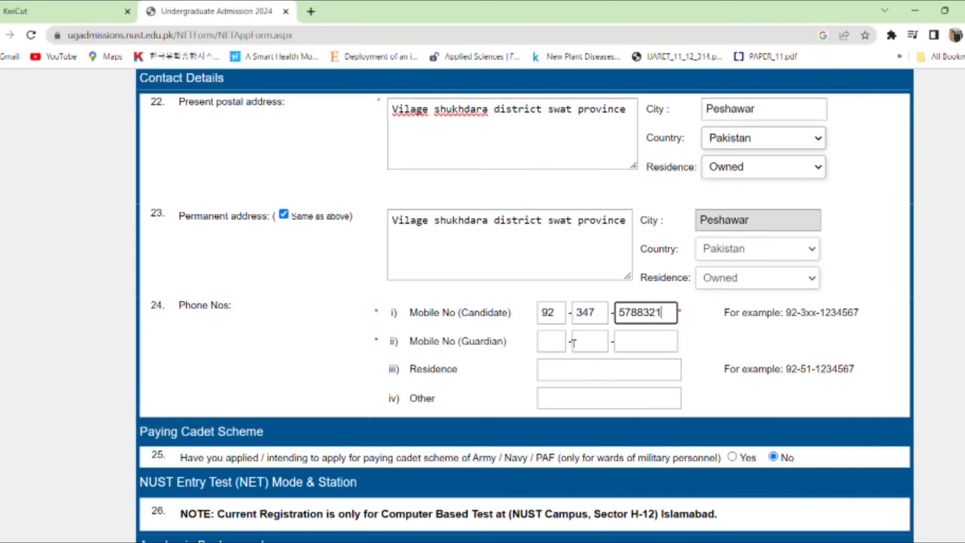
- Enter the guardian's mobile number, with country code 92, in Mobile No (Guardian)
click(558, 345)
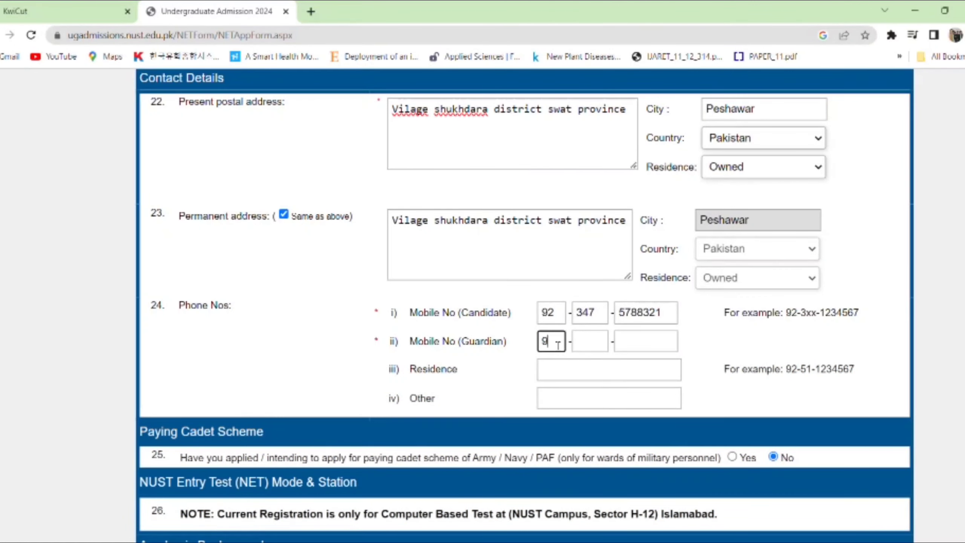
click(591, 343)
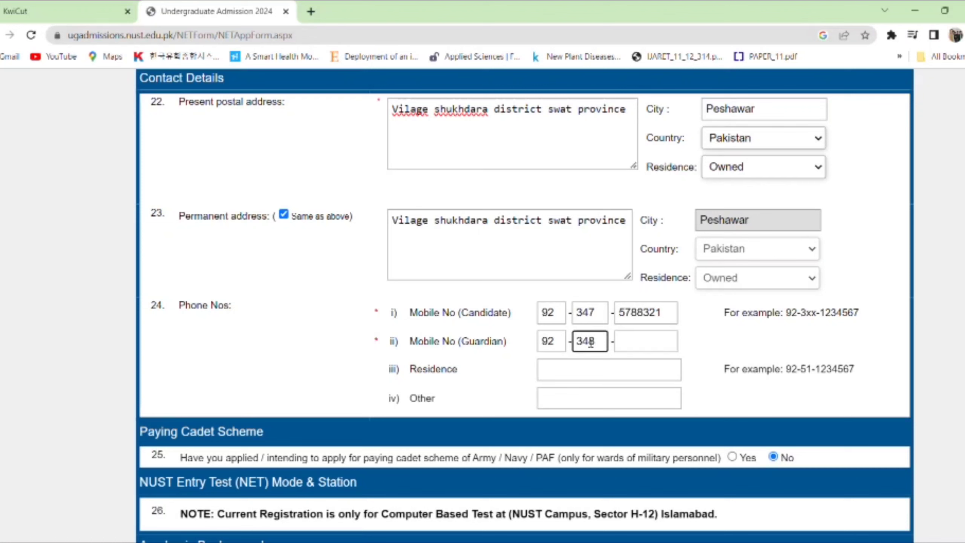
click(629, 342)
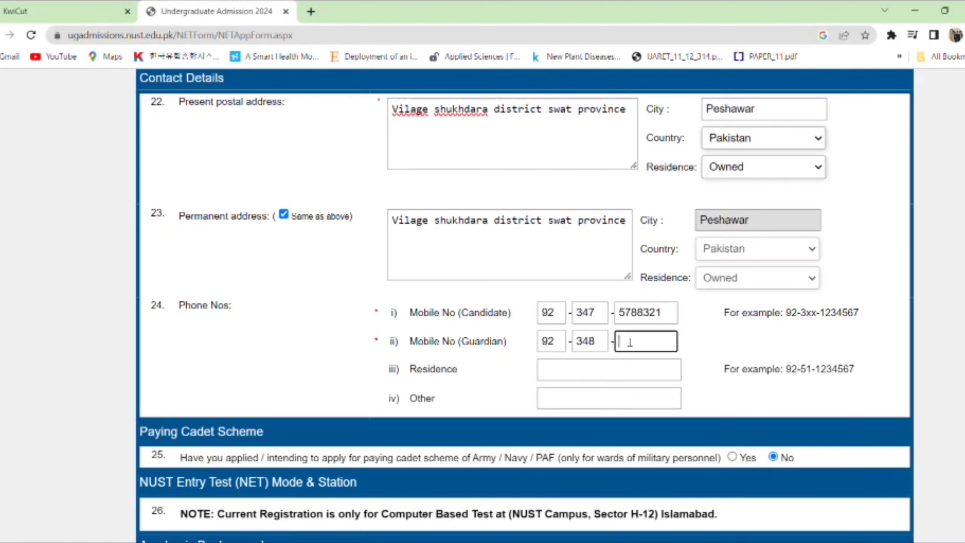
click(610, 380)
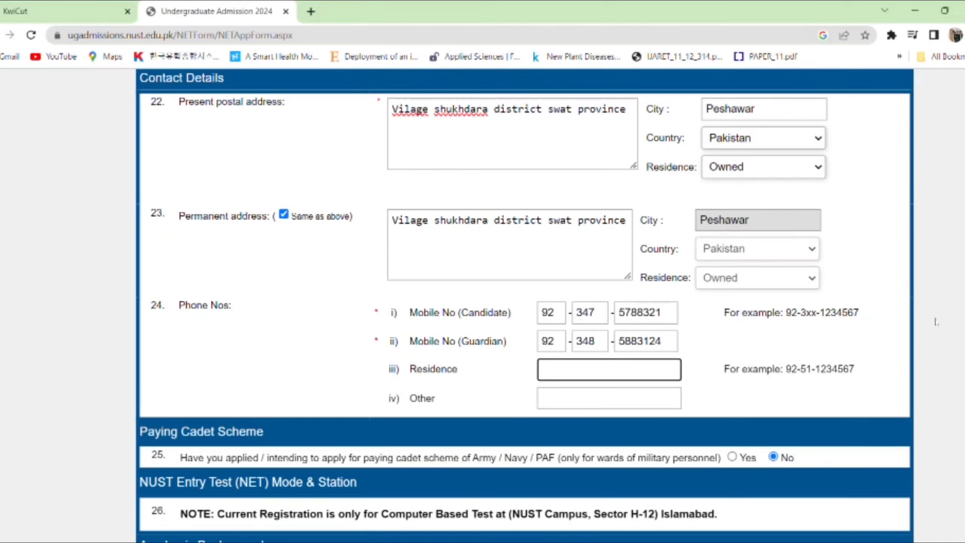
- Answer Yes, then revert to No, on the paying cadet scheme question
scroll(642, 338, down, 1)
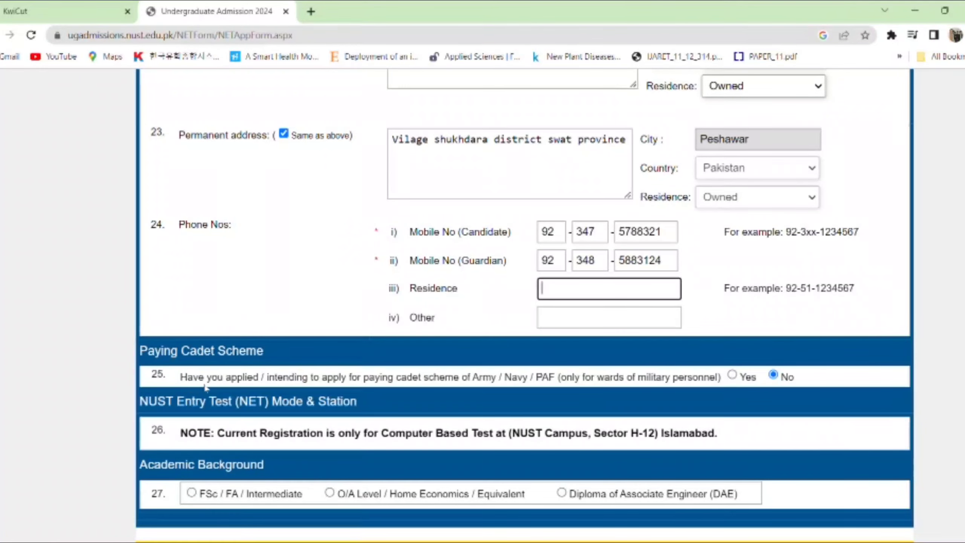
scroll(307, 378, up, 5)
scroll(307, 378, down, 5)
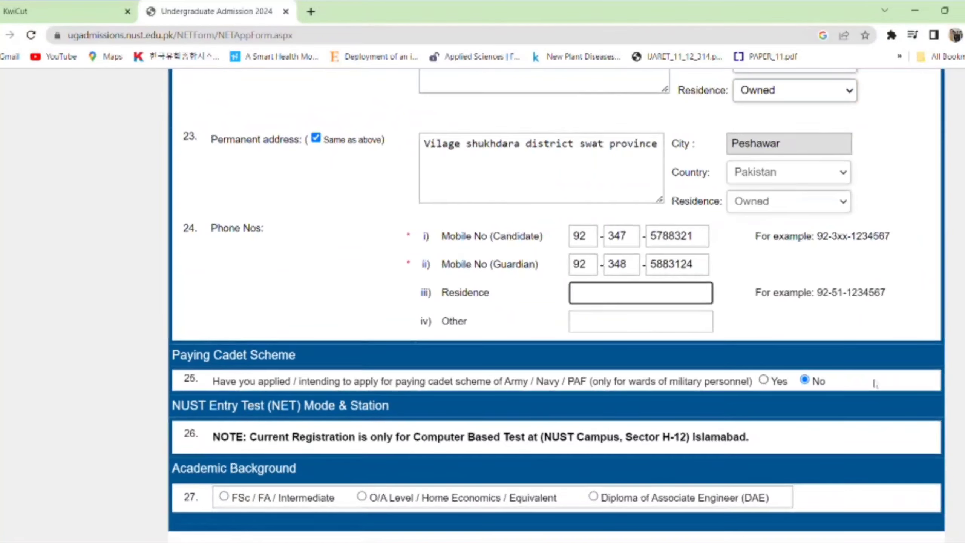
click(764, 380)
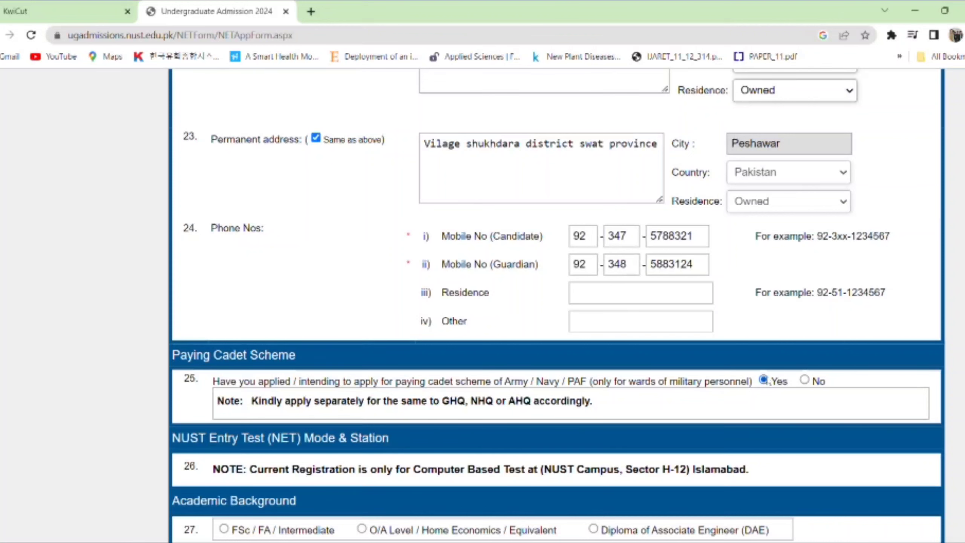
click(805, 380)
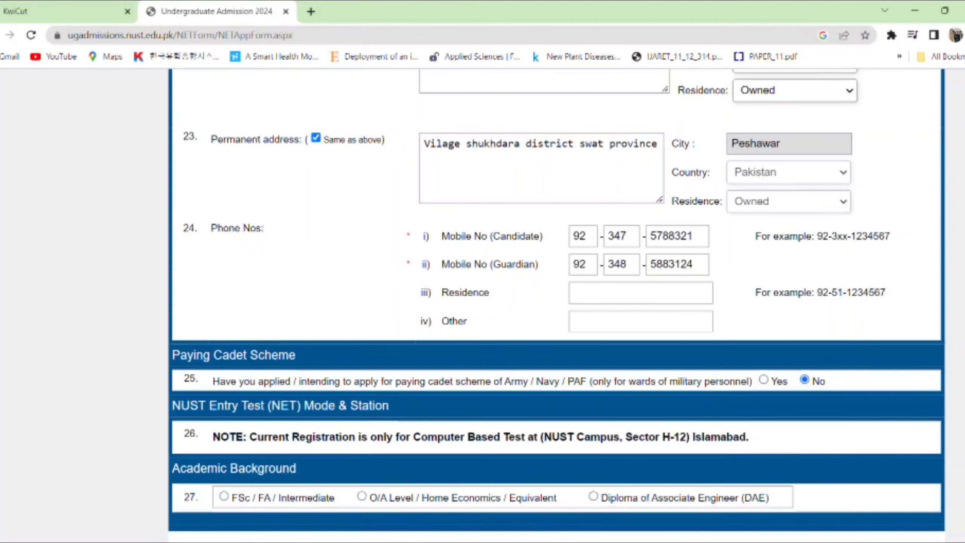
scroll(558, 305, down, 5)
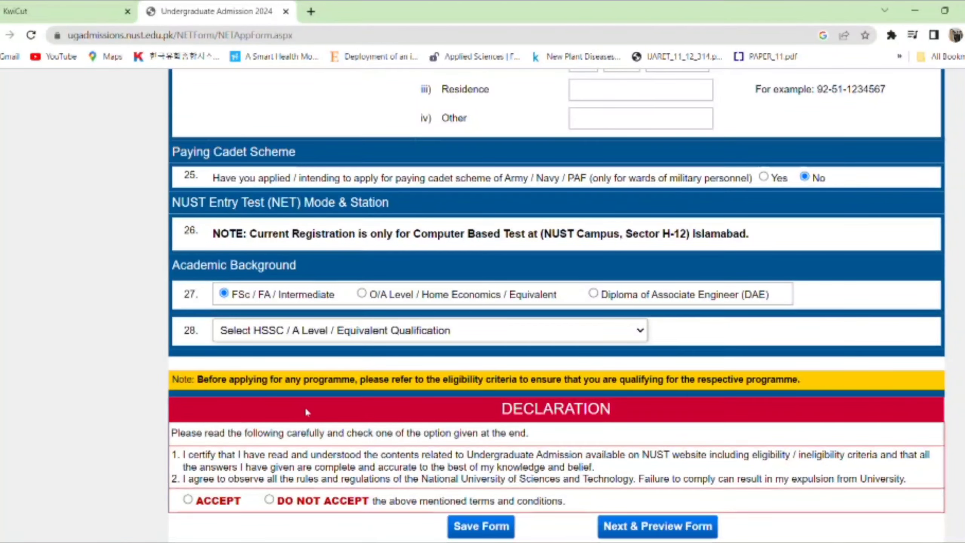
- Choose the Pre-Engineering group and enter SSC marks of 990 out of 1100
click(461, 366)
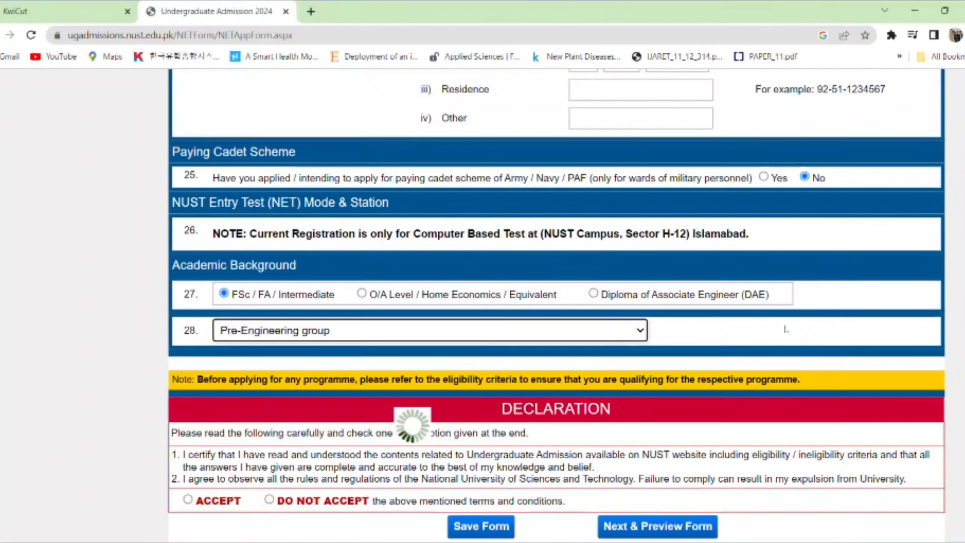
scroll(565, 303, down, 3)
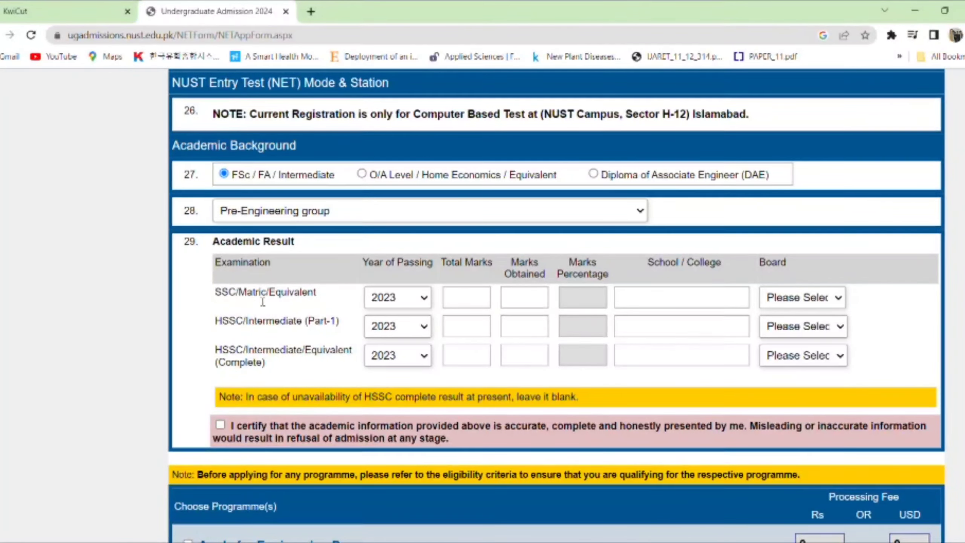
click(474, 299)
text(1100)
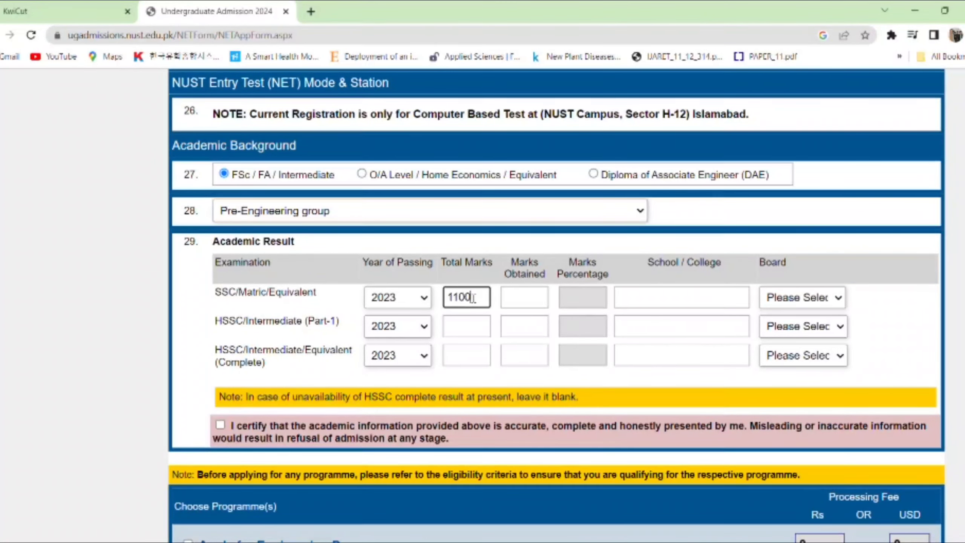
click(528, 306)
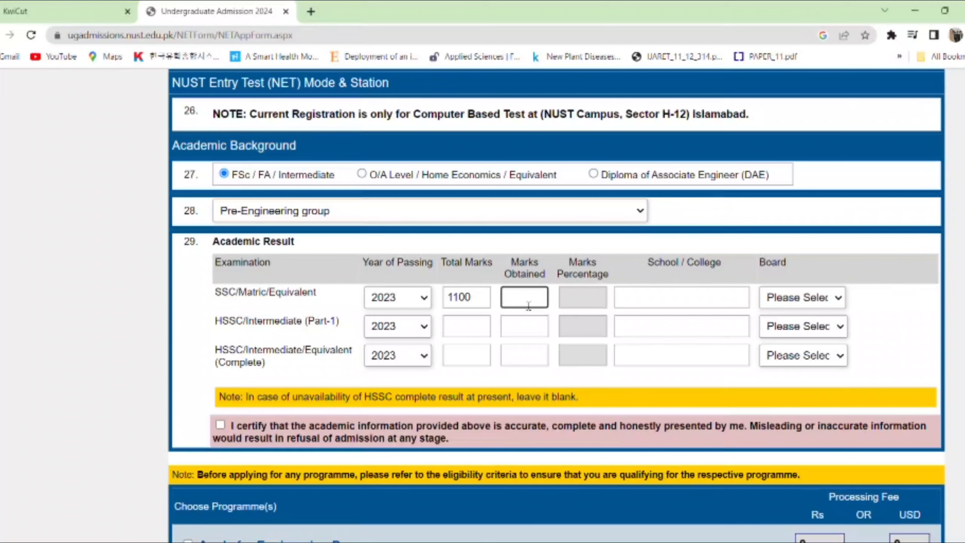
text(919)
key(BackSpace)
text(90)
click(474, 329)
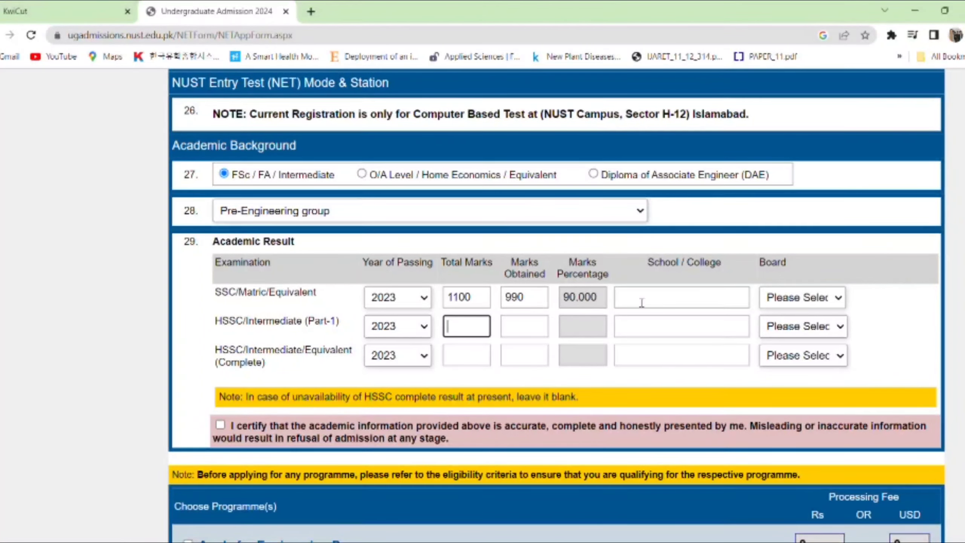
- Enter the SSC school name as 'Pamir School Matta Swat', fixing the typos
click(684, 300)
text(Phsa)
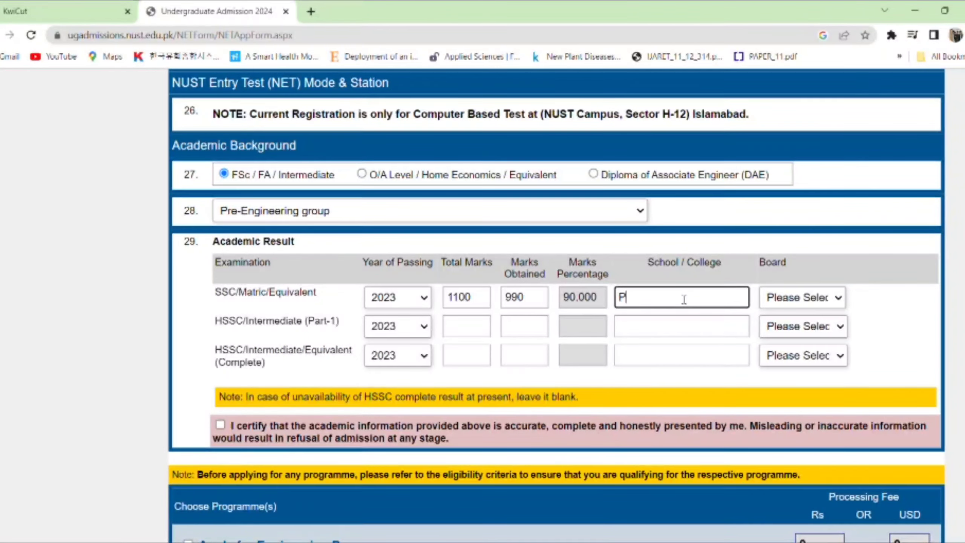
key(BackSpace)
key(BackSpace)
key(BackSpace)
text(amir School matta s)
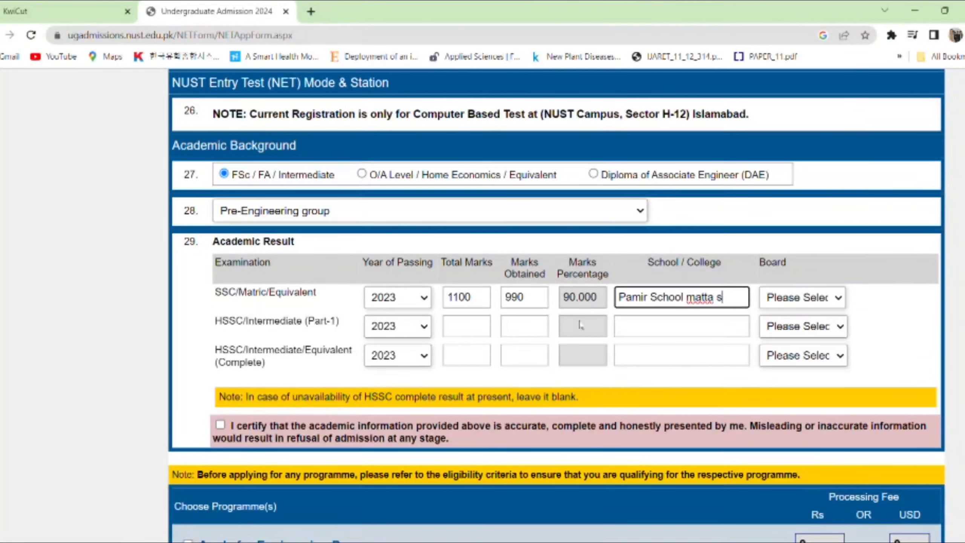
text(swat)
click(696, 302)
key(BackSpace)
text(M)
click(731, 304)
key(Left)
key(BackSpace)
text(S)
- Select Swat Board as the SSC examining board
click(838, 300)
text(sw)
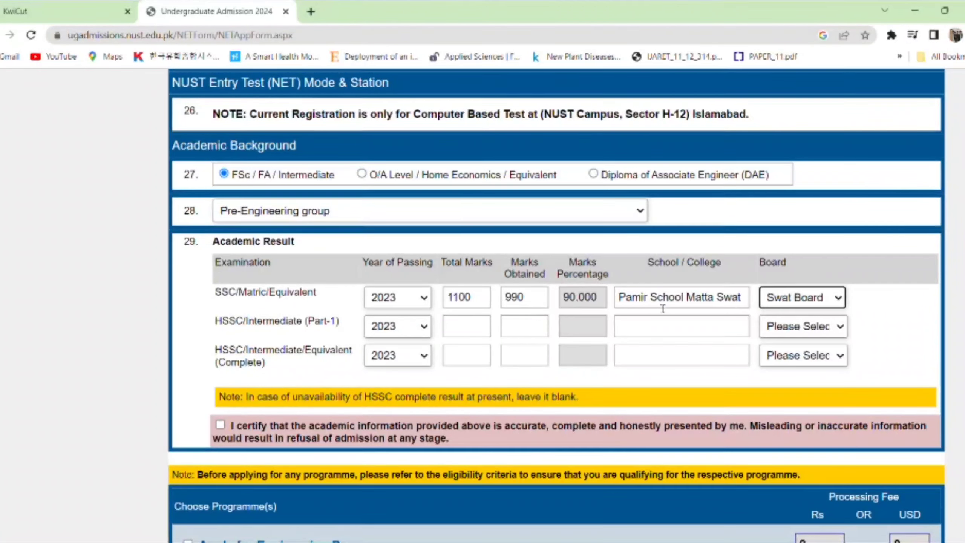
click(468, 328)
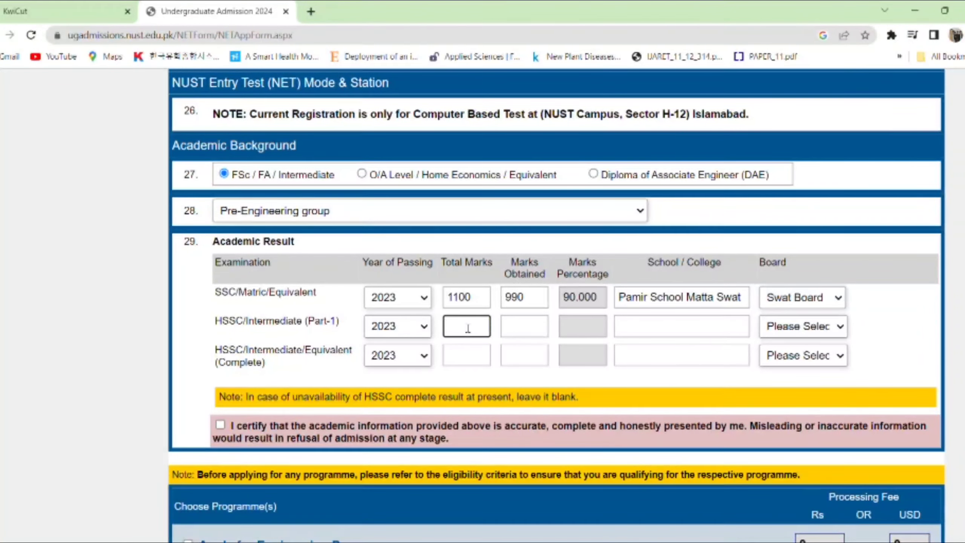
- Enter HSSC Part-1 marks as 465 out of 550, correcting the mistyped values
text(11)
key(Return)
key(Return)
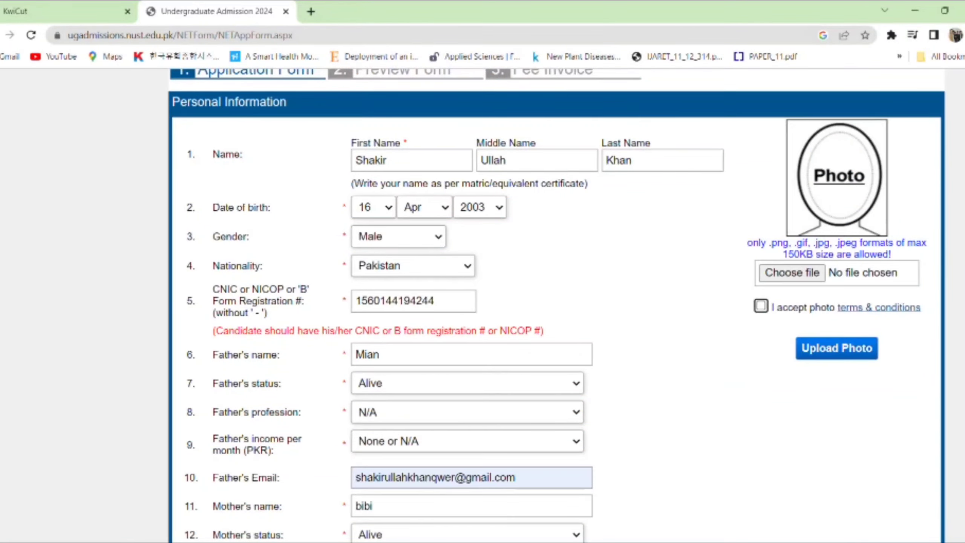
scroll(867, 304, down, 20)
scroll(868, 305, up, 5)
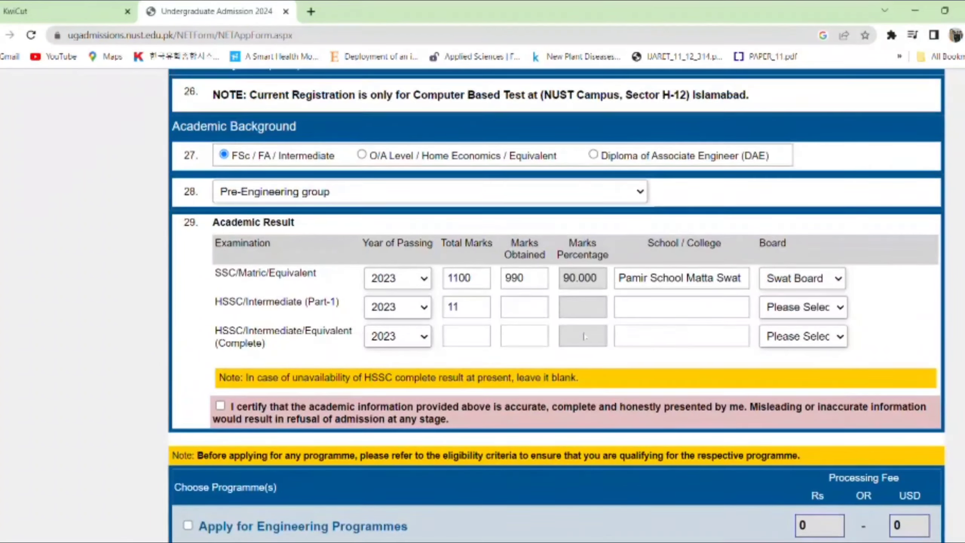
click(471, 313)
key(BackSpace)
key(BackSpace)
text(5)
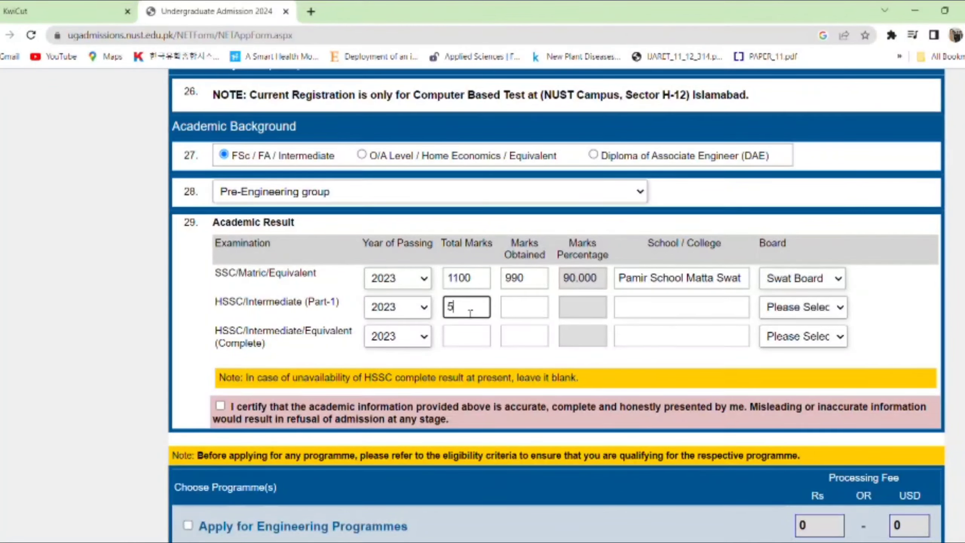
text(50)
click(534, 312)
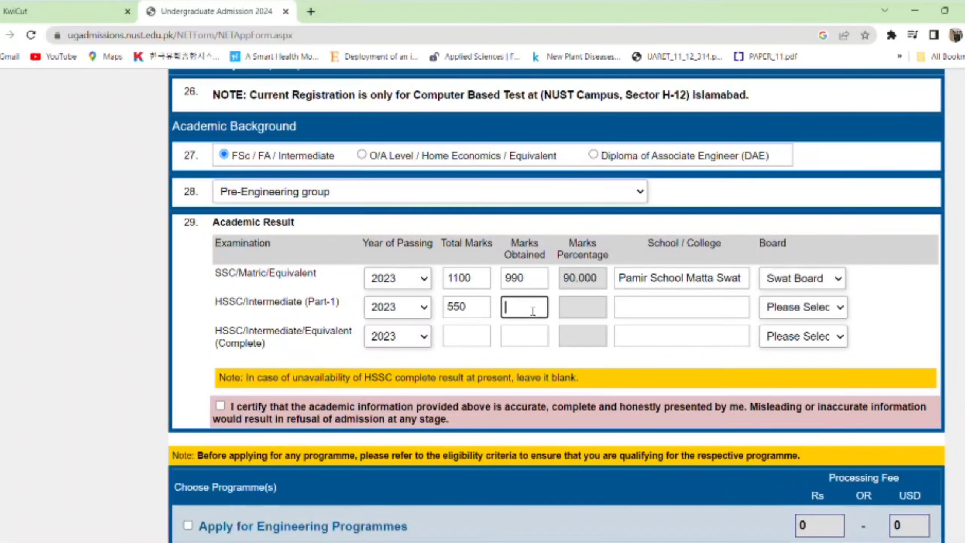
text(465)
- Set the HSSC Part-1 college to 'Jehanzeb college mingora' and the board to Swat Board
click(667, 311)
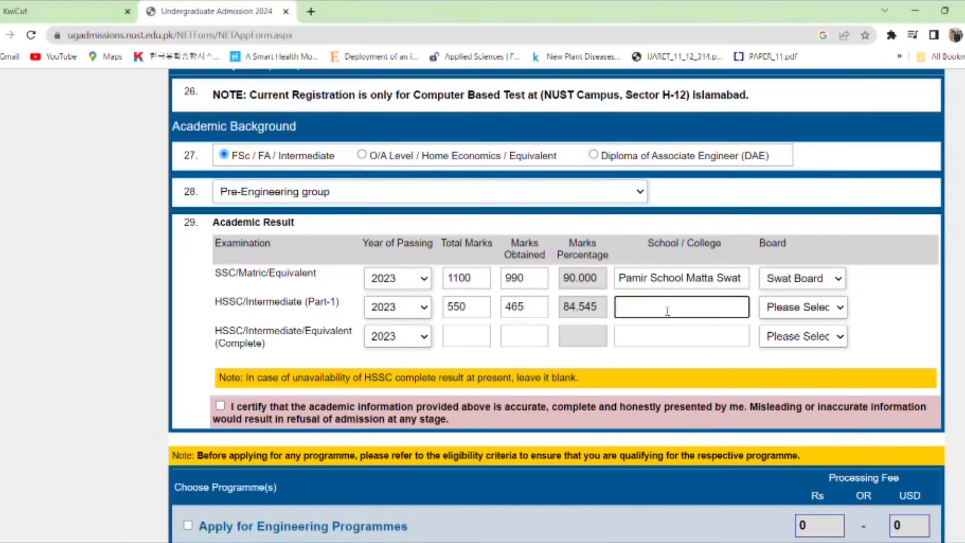
text(Jehanzeb college)
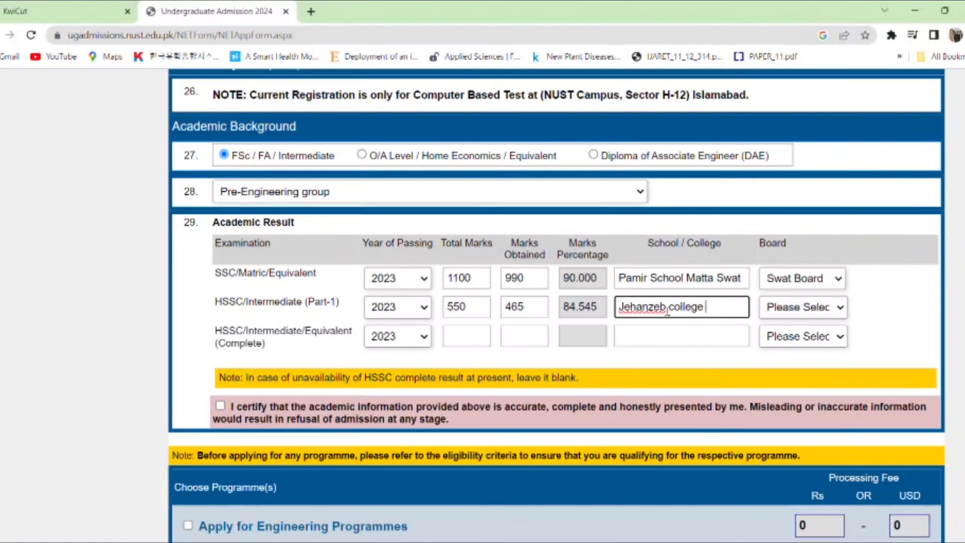
text( mingora)
click(844, 309)
key(s)
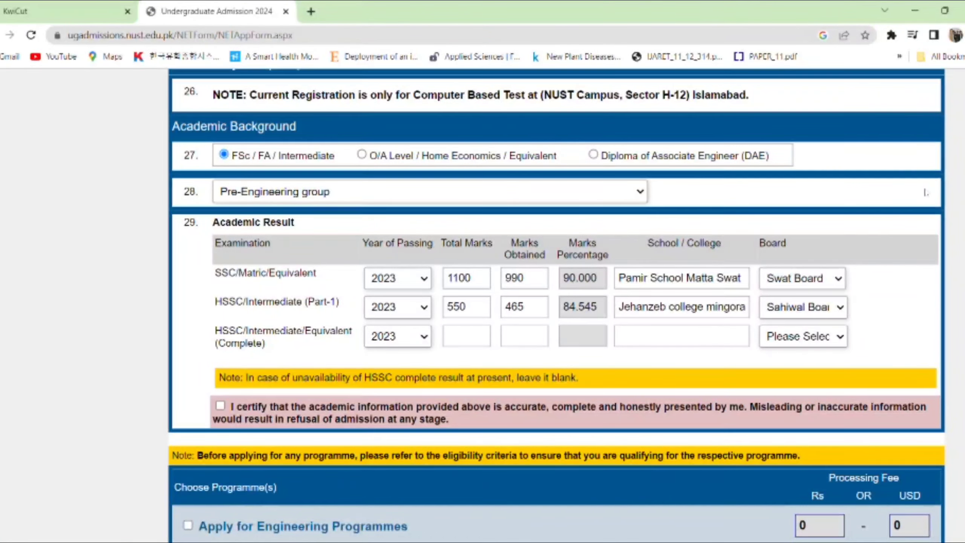
click(824, 299)
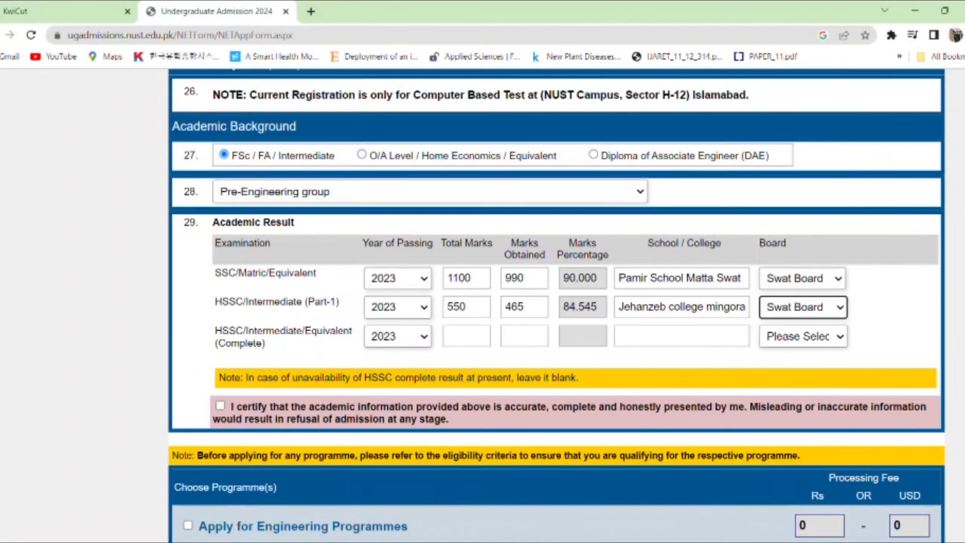
- Tick the academic information certification and Apply for Engineering Programmes
scroll(506, 331, down, 4)
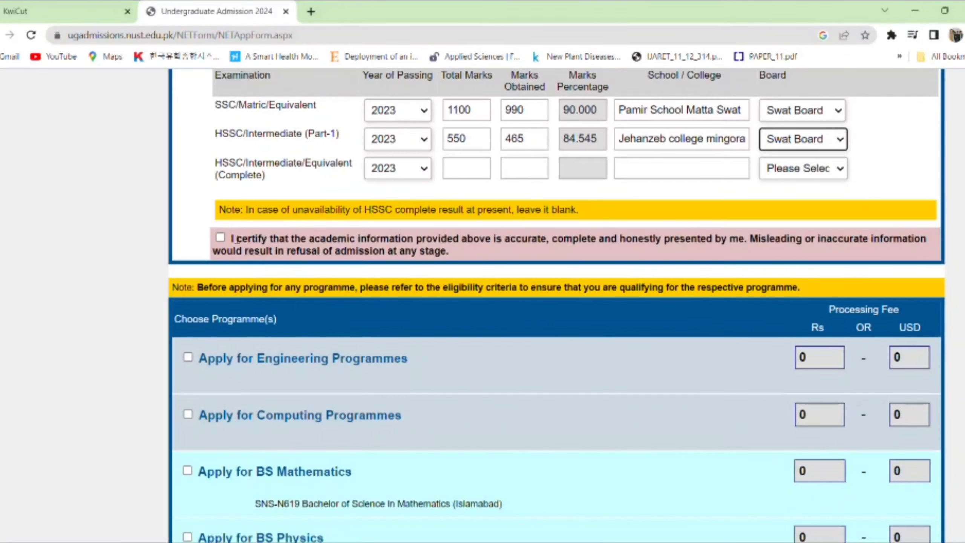
click(221, 238)
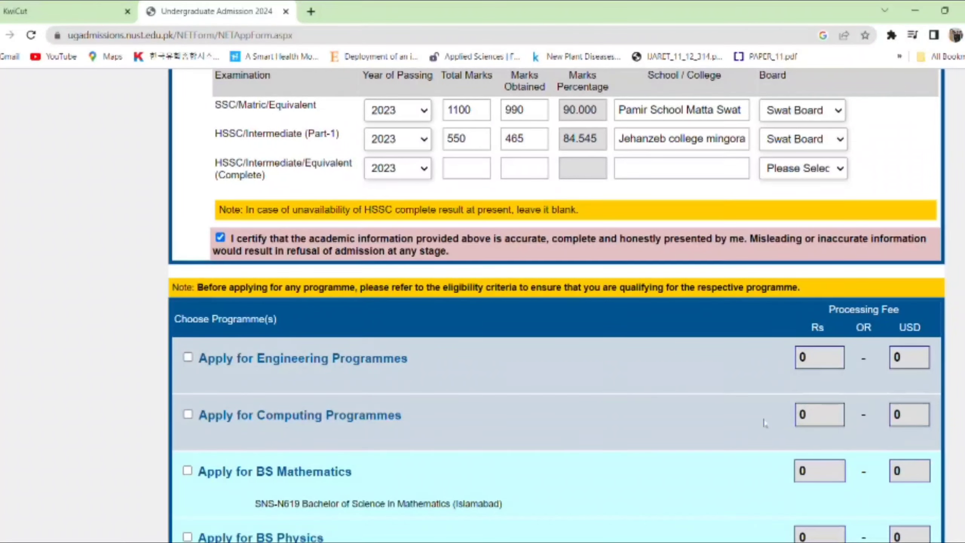
scroll(799, 357, down, 4)
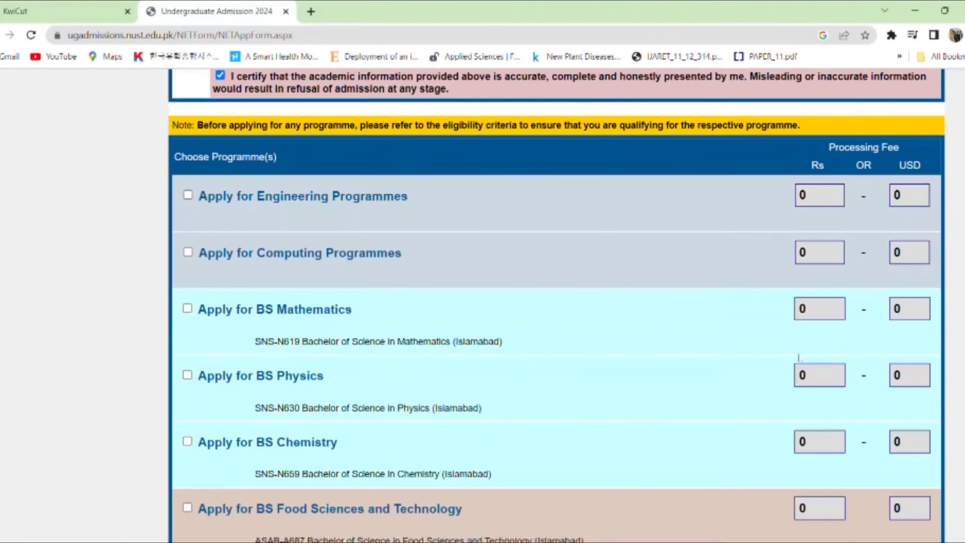
click(188, 195)
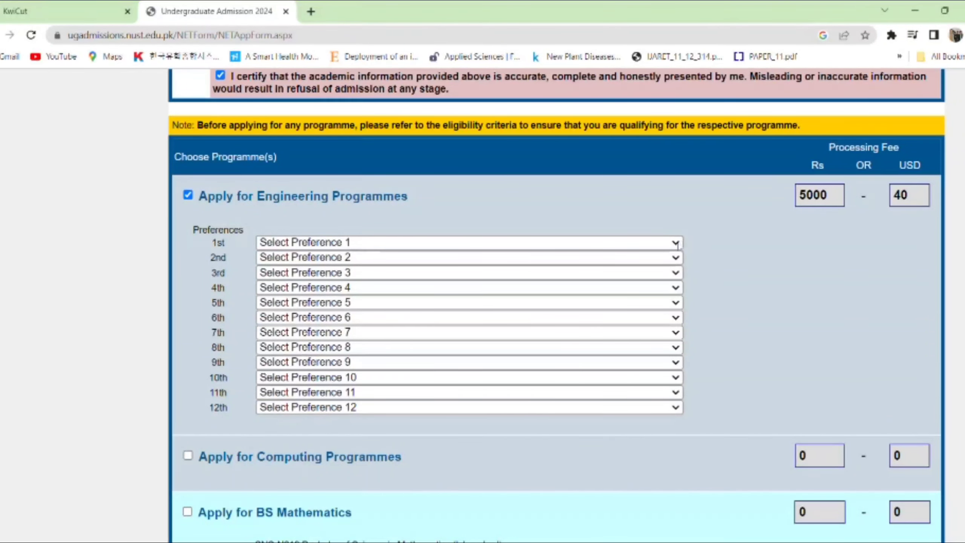
scroll(372, 263, up, 5)
scroll(373, 262, down, 3)
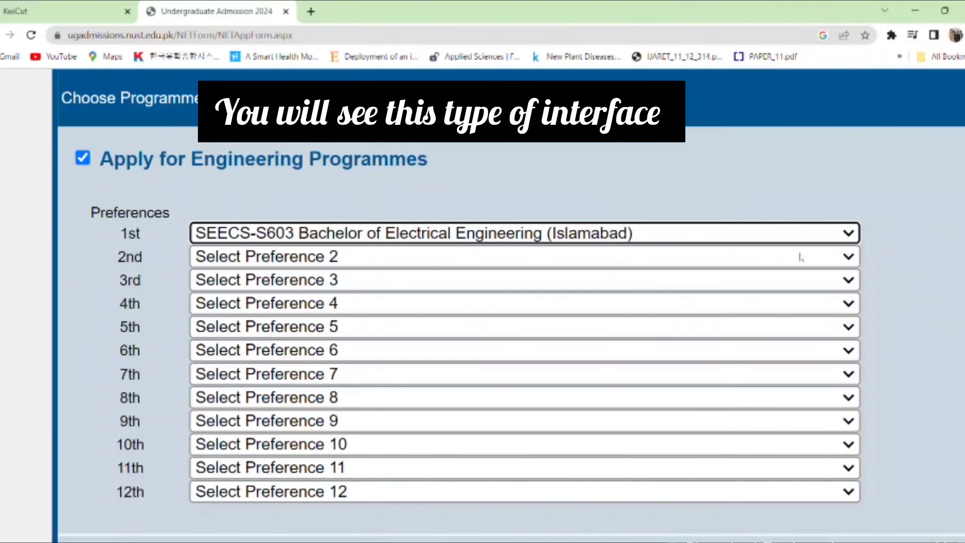
- Set engineering preferences 2–5, with CEME-W603 Electrical 3rd and PNEC-P603 Electrical (Karachi) 4th
click(848, 259)
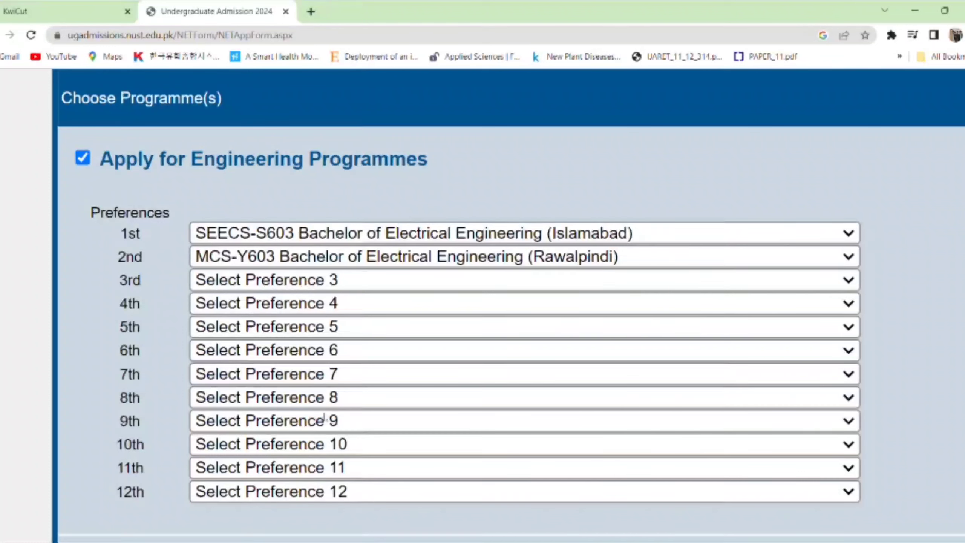
click(361, 441)
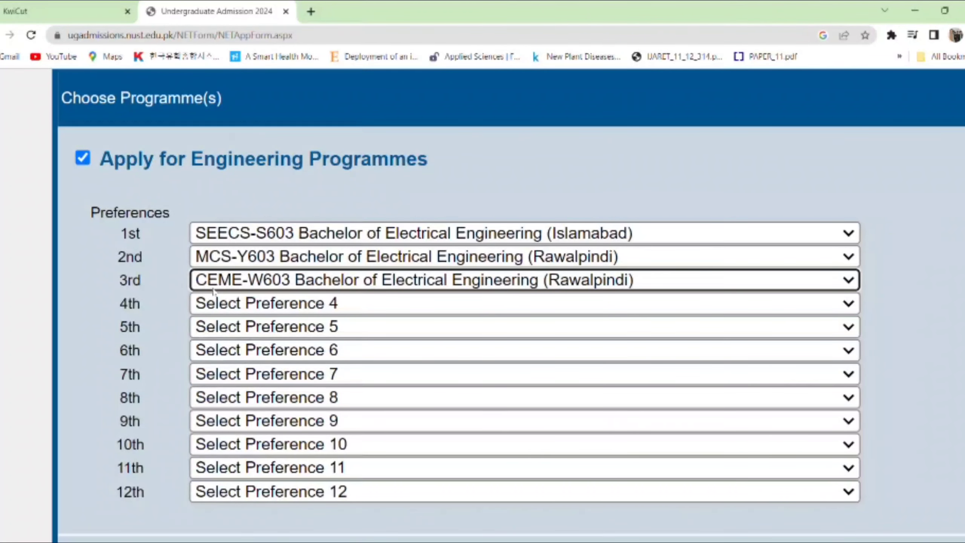
click(845, 302)
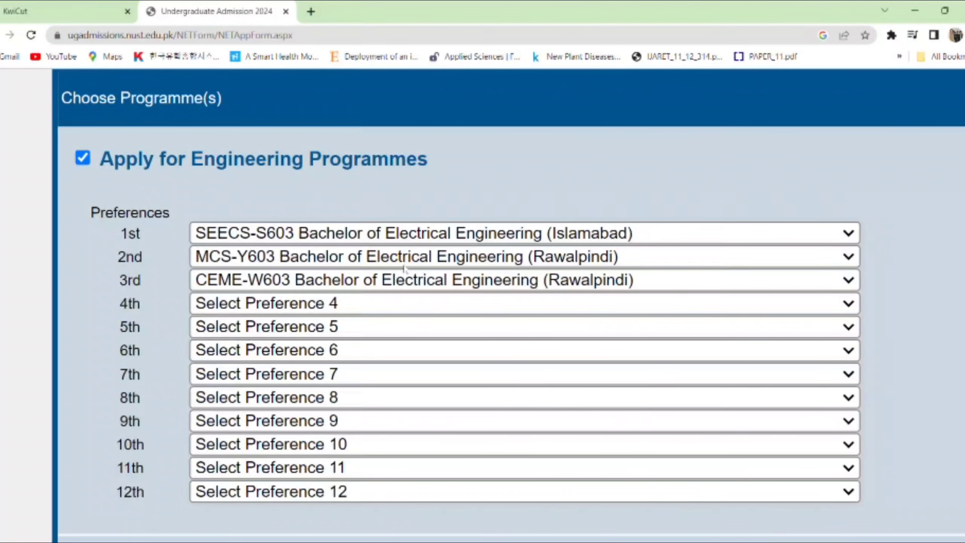
click(402, 285)
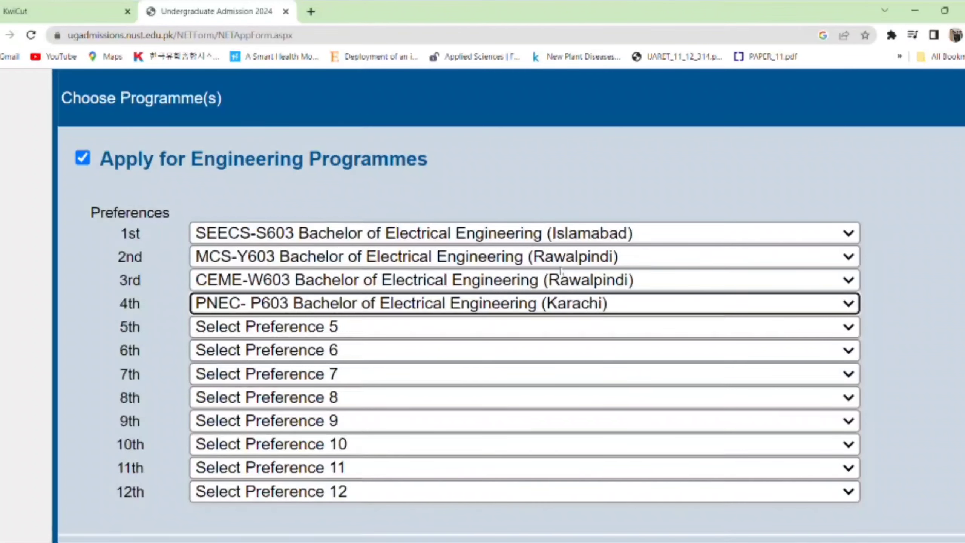
click(850, 335)
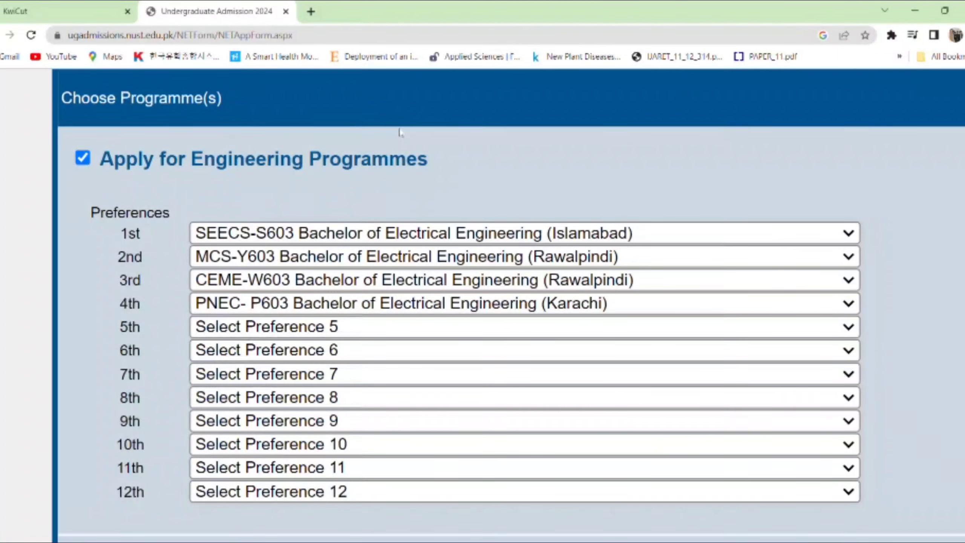
text(sm)
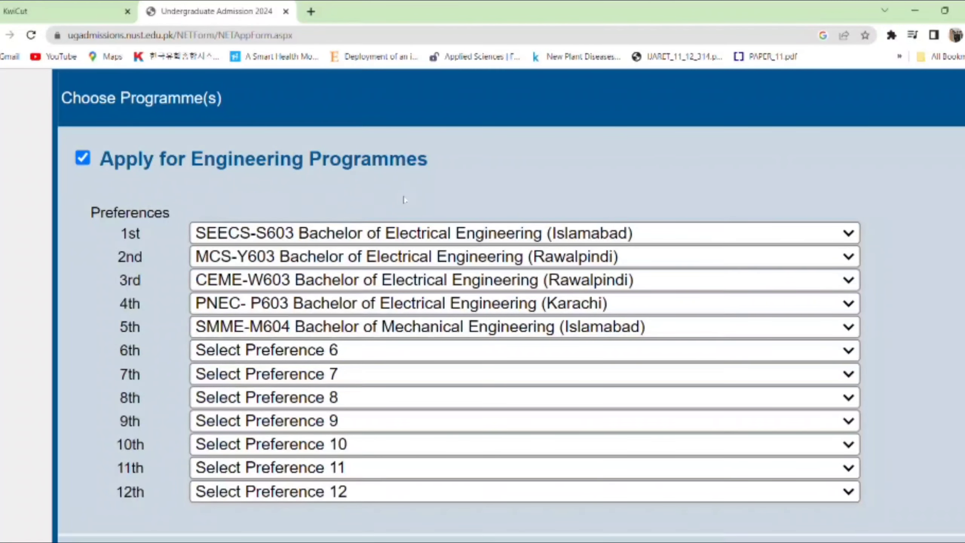
- Set preferences 6–12: Software Engineering, Civil, Mechanical, Naval Architecture, then Geo-informatics Engineering (Islamabad)
click(595, 472)
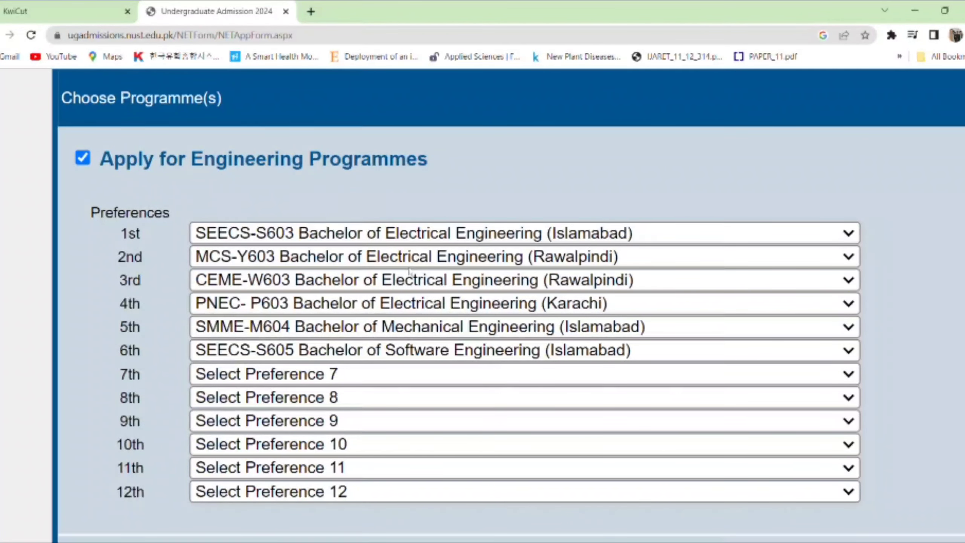
click(409, 271)
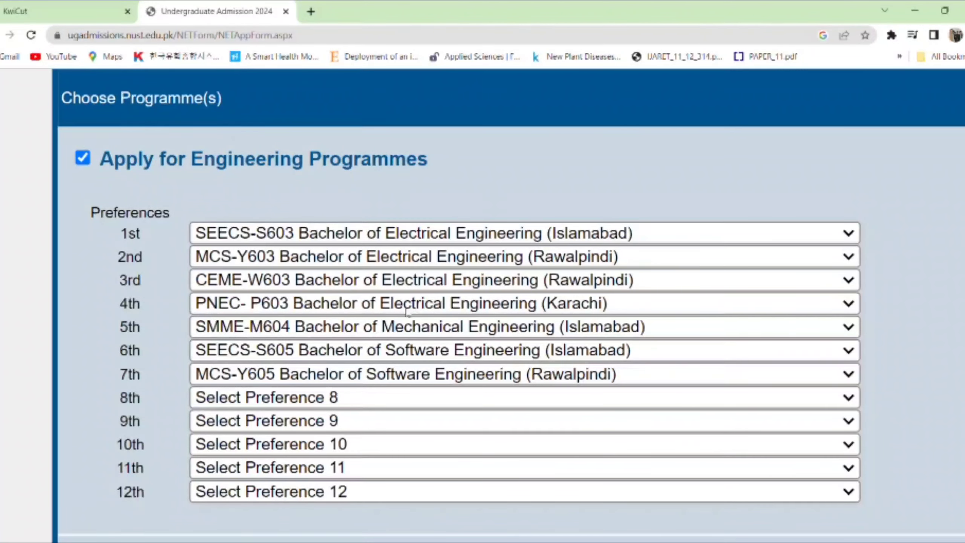
key(Down)
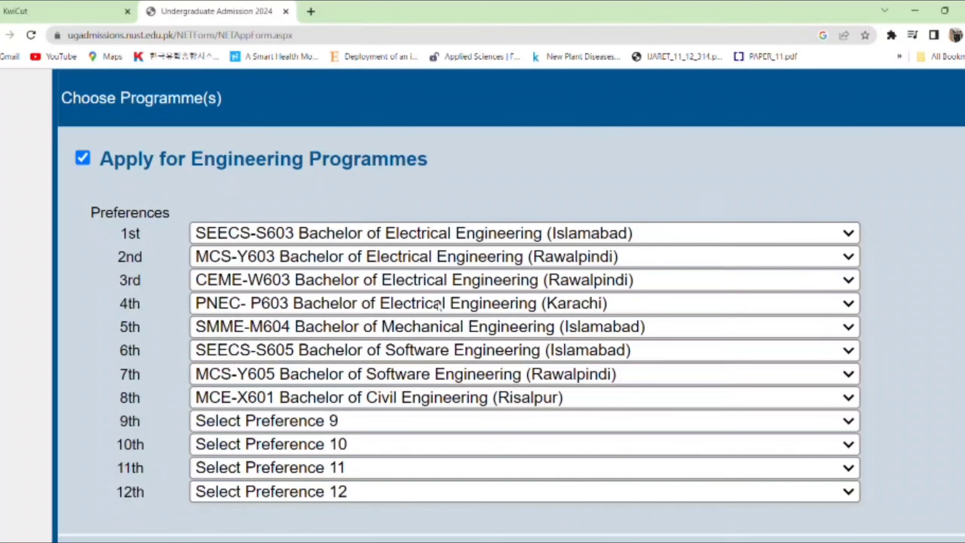
key(Down)
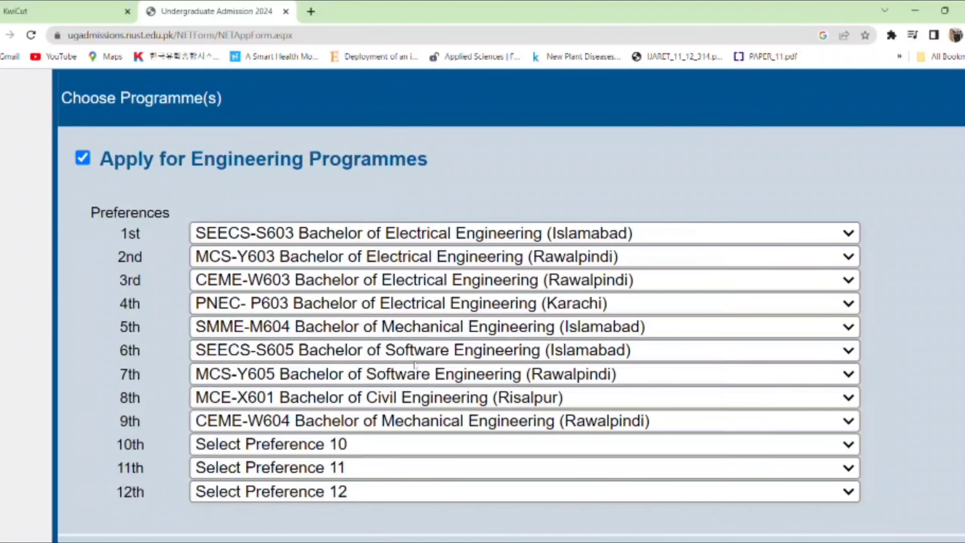
key(Down)
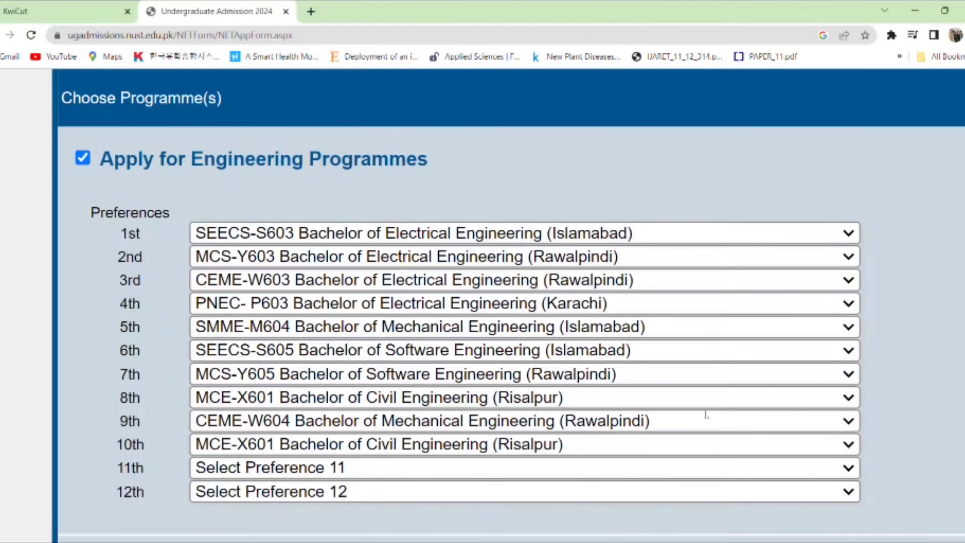
click(423, 451)
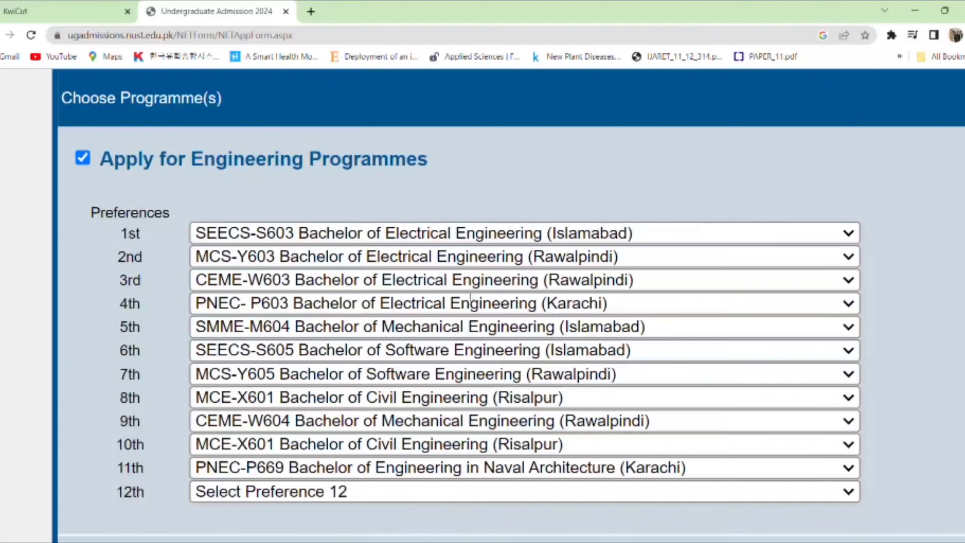
click(451, 293)
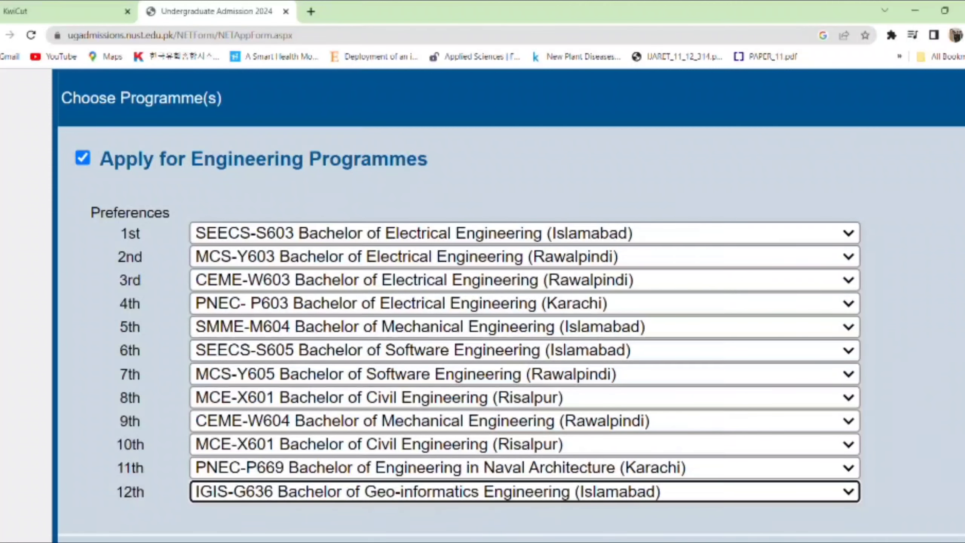
- Scroll through the twelve preferences and zoom the browser out to view the whole form
scroll(850, 418, down, 5)
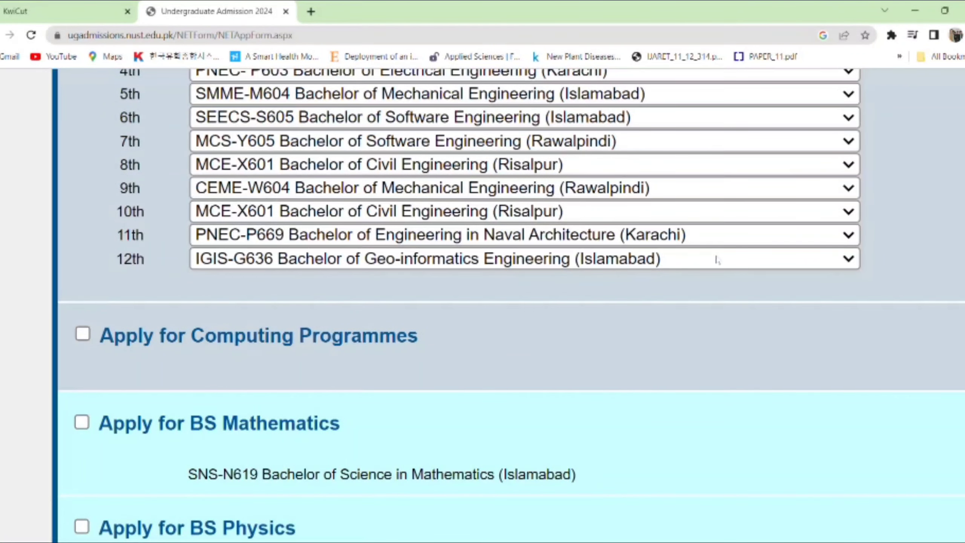
scroll(510, 304, up, 10)
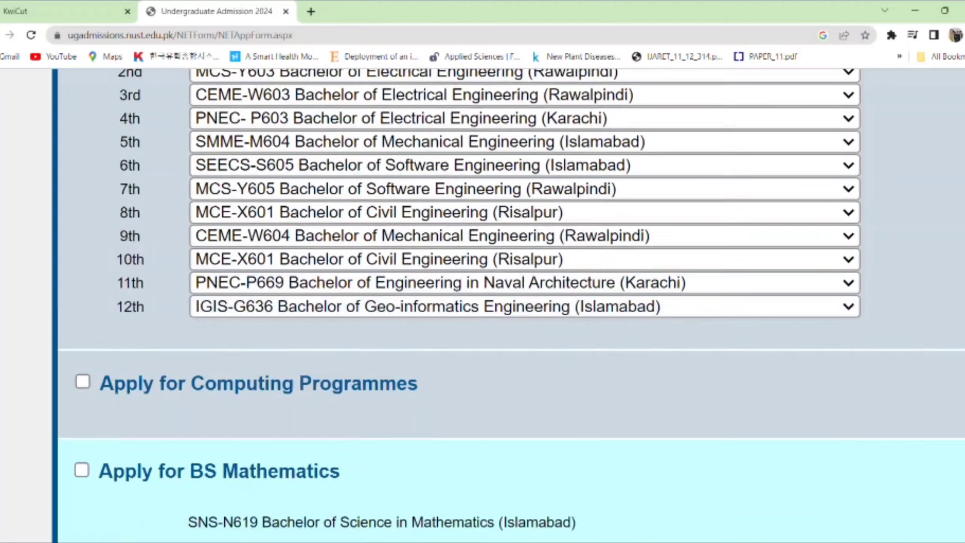
scroll(510, 304, down, 6)
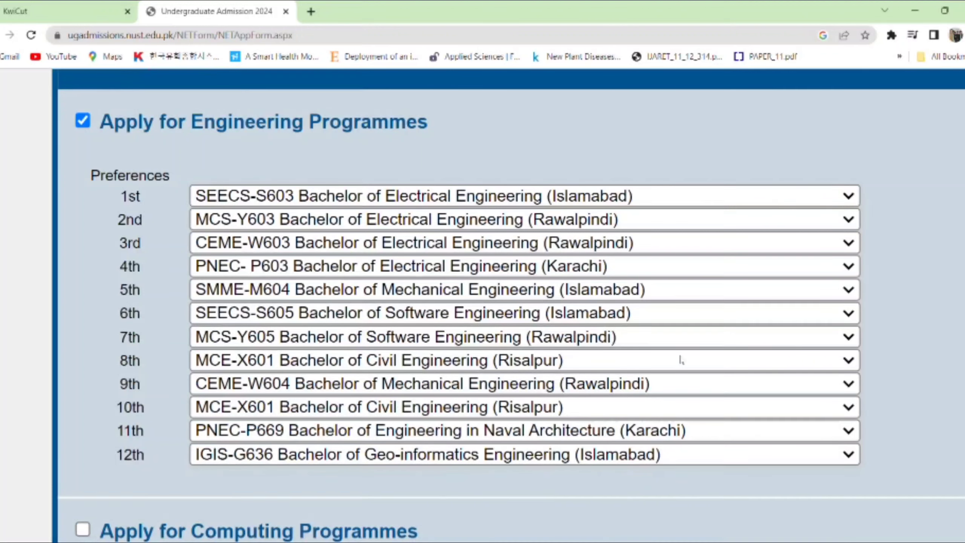
scroll(512, 304, down, 5)
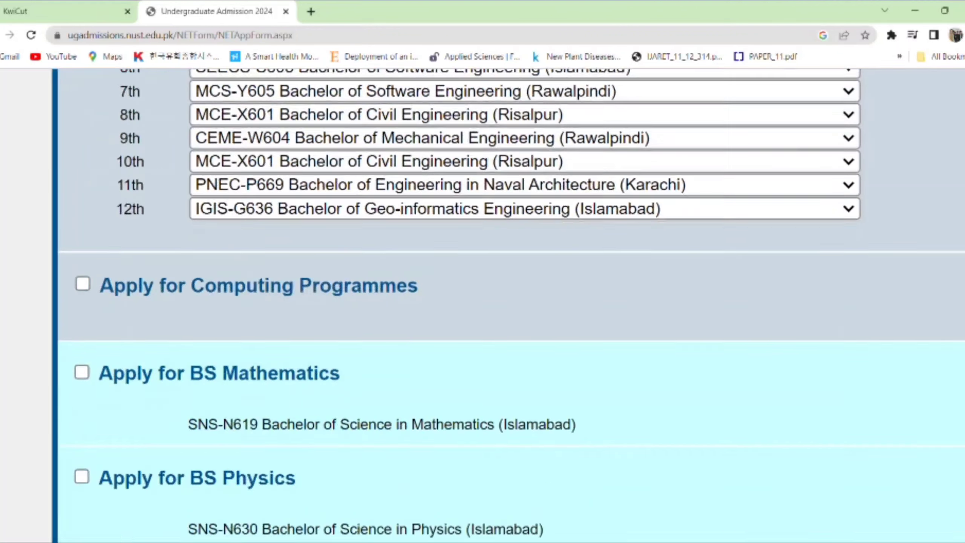
key(ctrl+minus)
key(ctrl+minus)
key(ctrl+minus)
key(ctrl+minus)
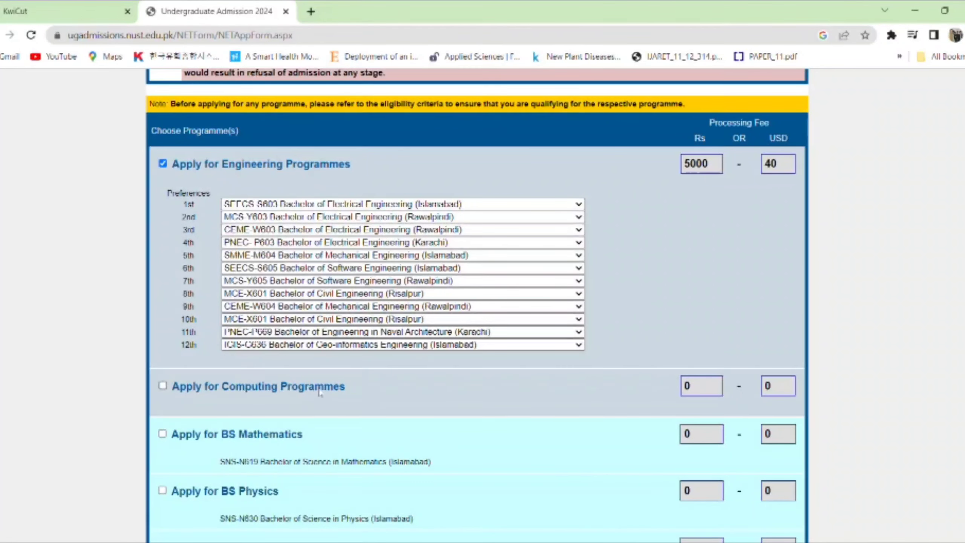
- Rank computing choices: Data Science, Computer Science (Islamabad), Bioinformatics, Computer Science (Quetta)
click(162, 386)
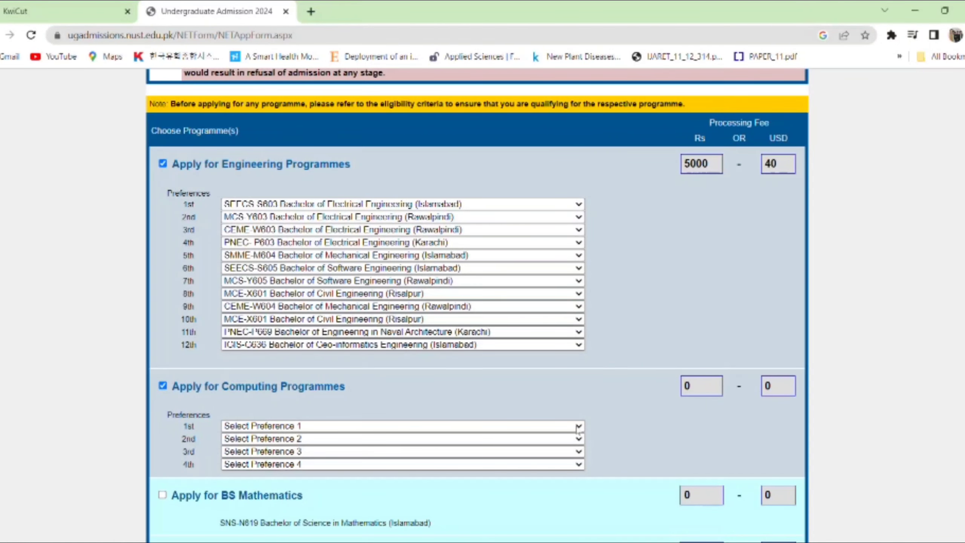
click(467, 455)
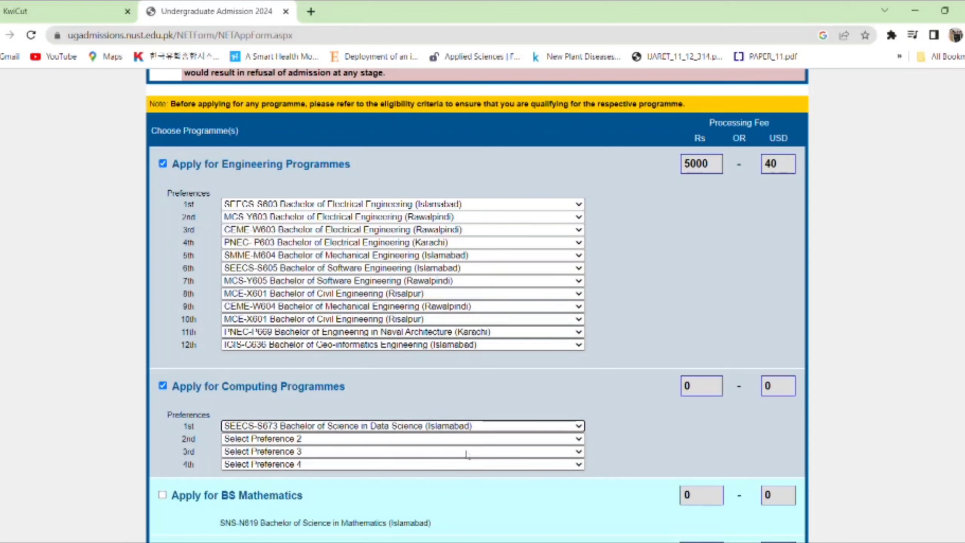
click(579, 443)
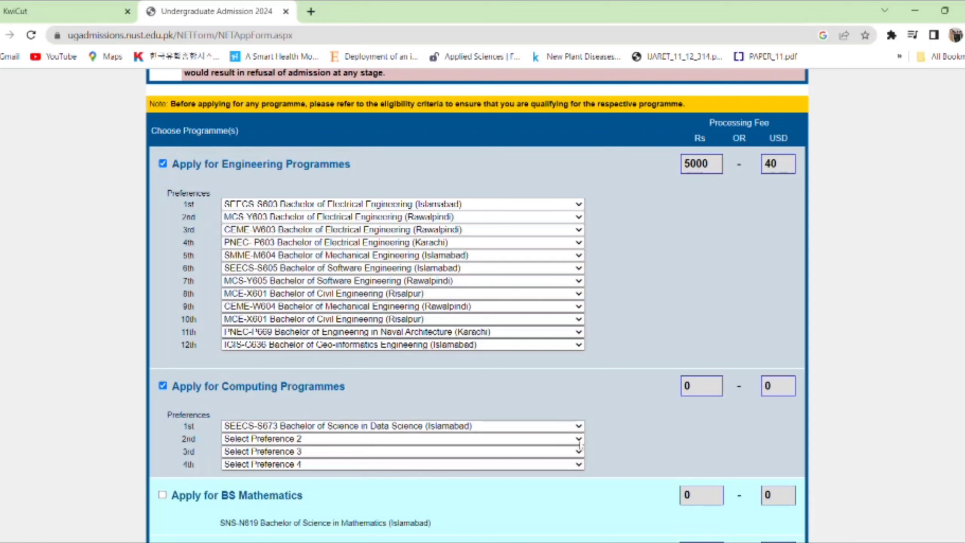
click(454, 491)
click(578, 452)
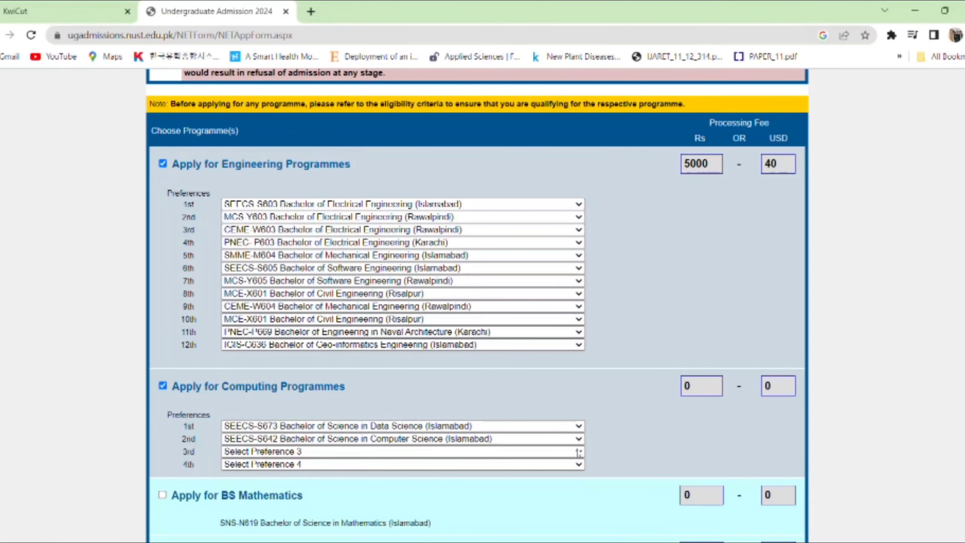
click(467, 492)
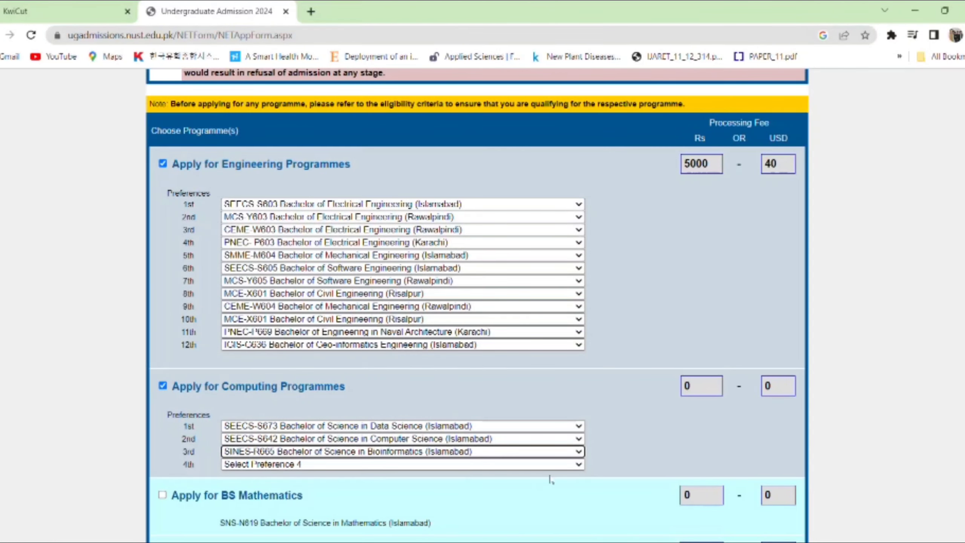
click(490, 528)
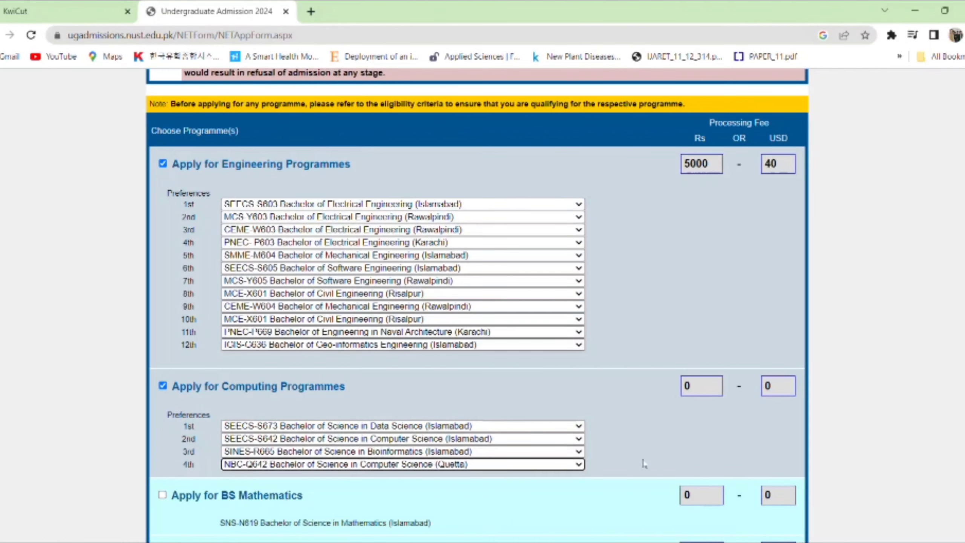
scroll(477, 304, down, 7)
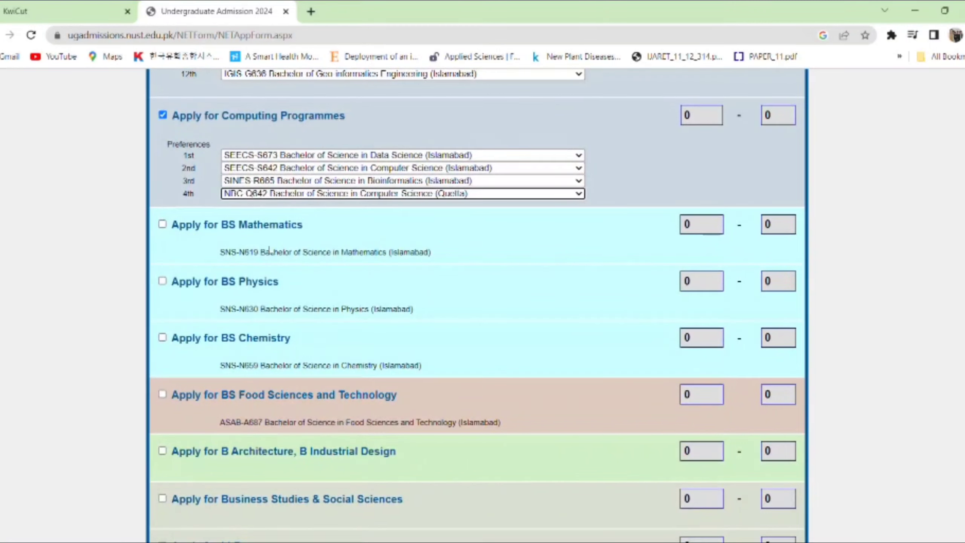
- Tick BS Mathematics, BS Physics, BS Chemistry and BS Food Sciences and Technology
click(162, 224)
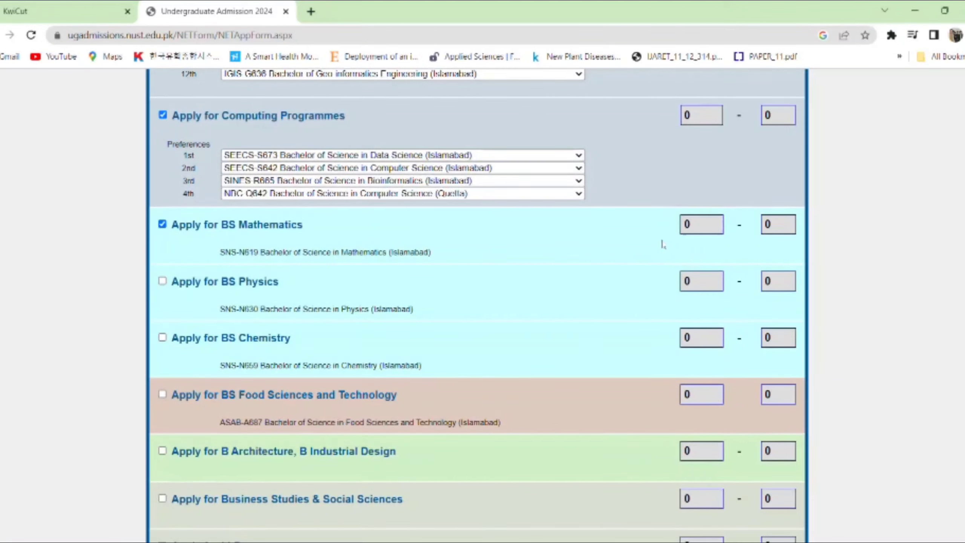
click(162, 282)
click(162, 337)
scroll(477, 267, down, 3)
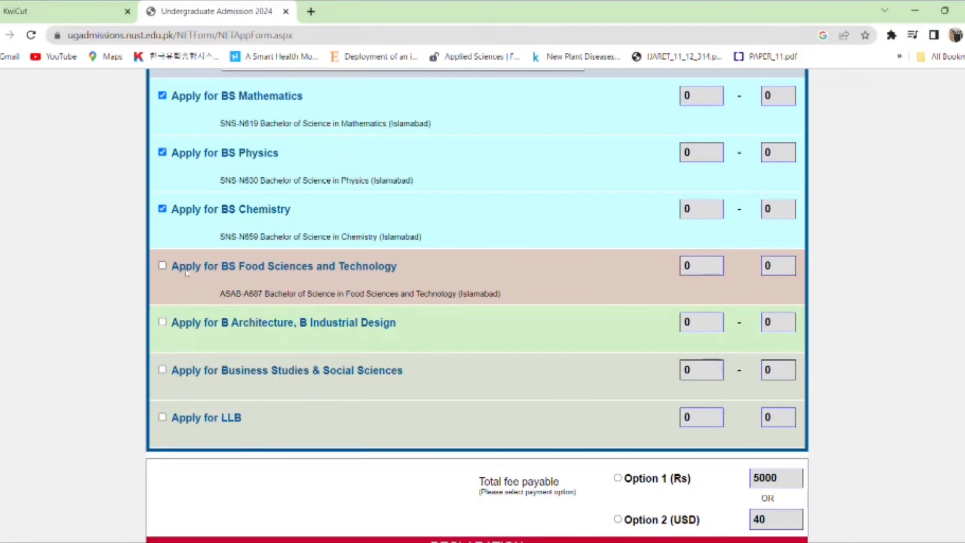
click(163, 266)
- Also tick B Architecture/Industrial Design, Business Studies & Social Sciences, and LLB
click(162, 322)
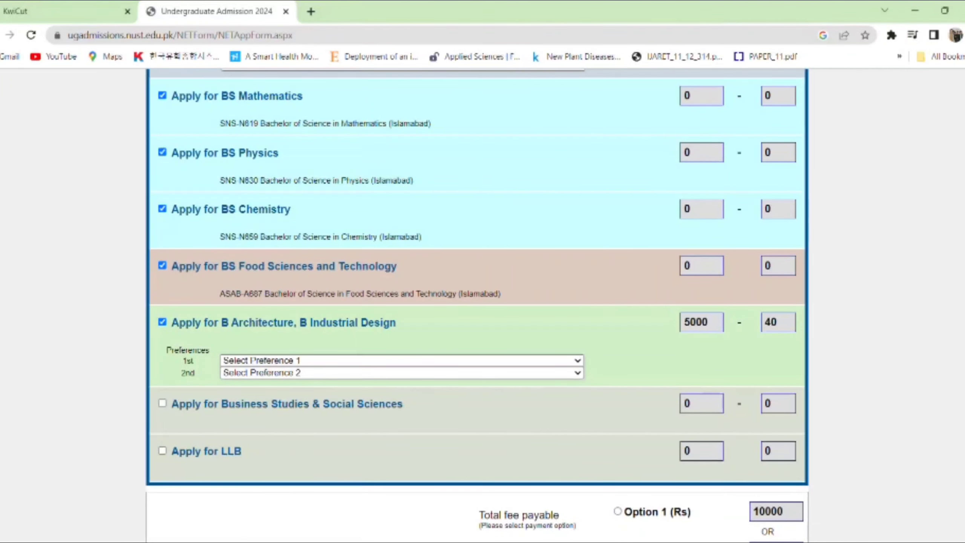
scroll(433, 370, down, 2)
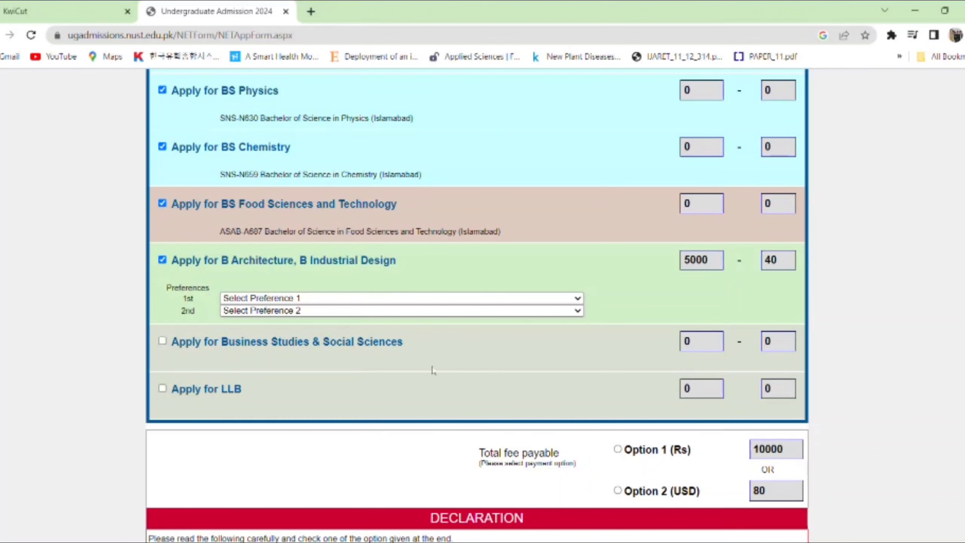
click(162, 260)
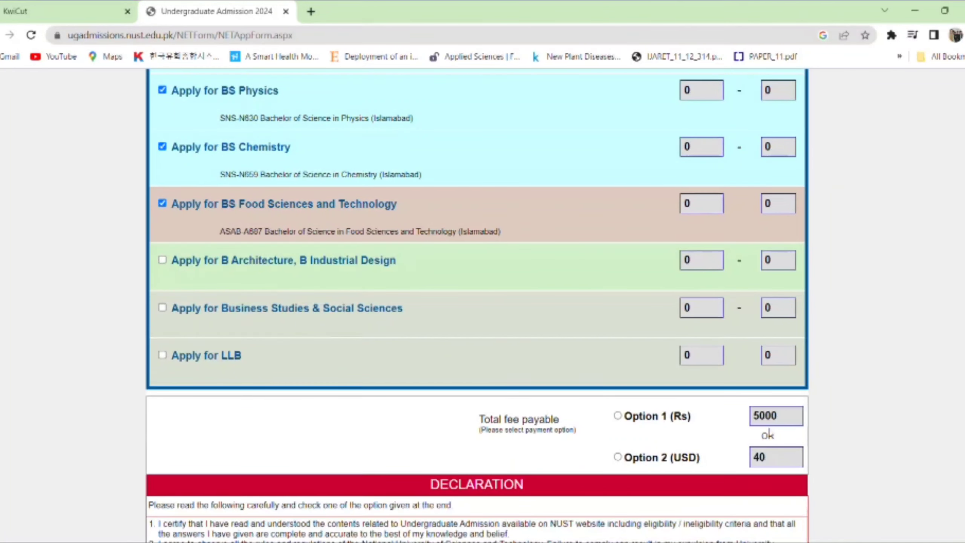
click(162, 260)
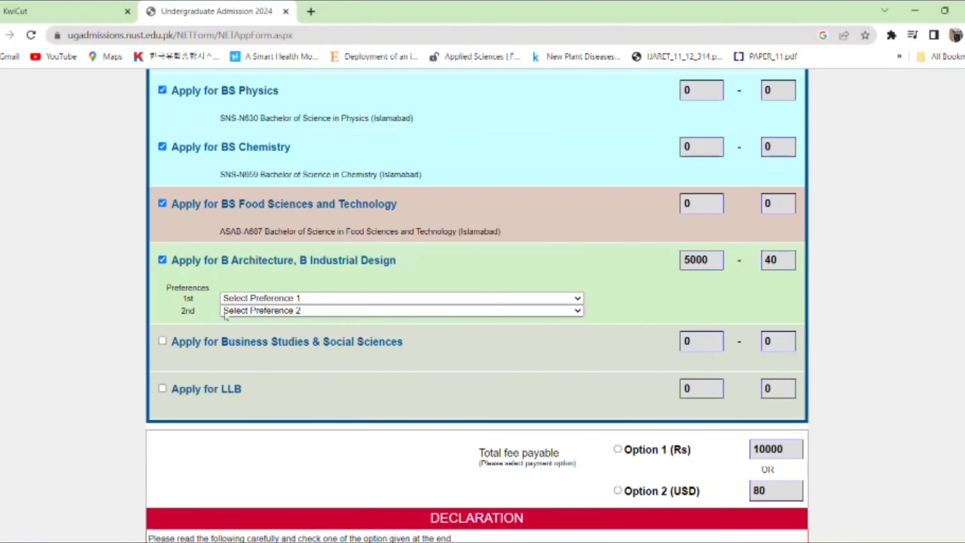
click(162, 341)
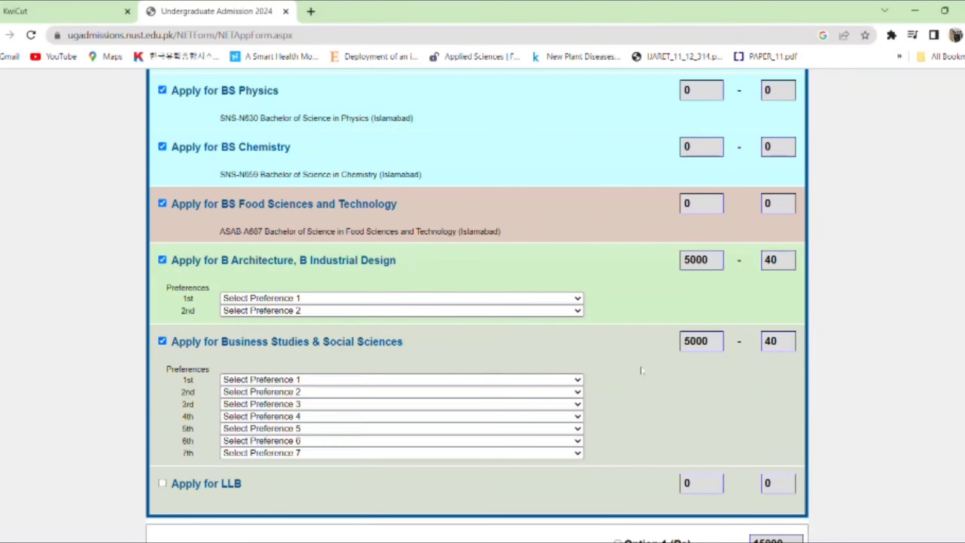
click(163, 487)
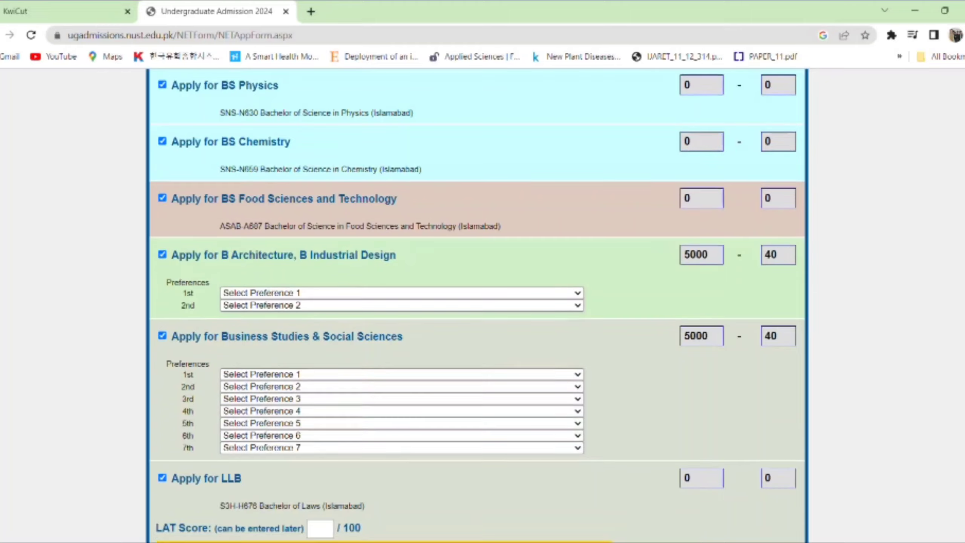
scroll(477, 304, down, 3)
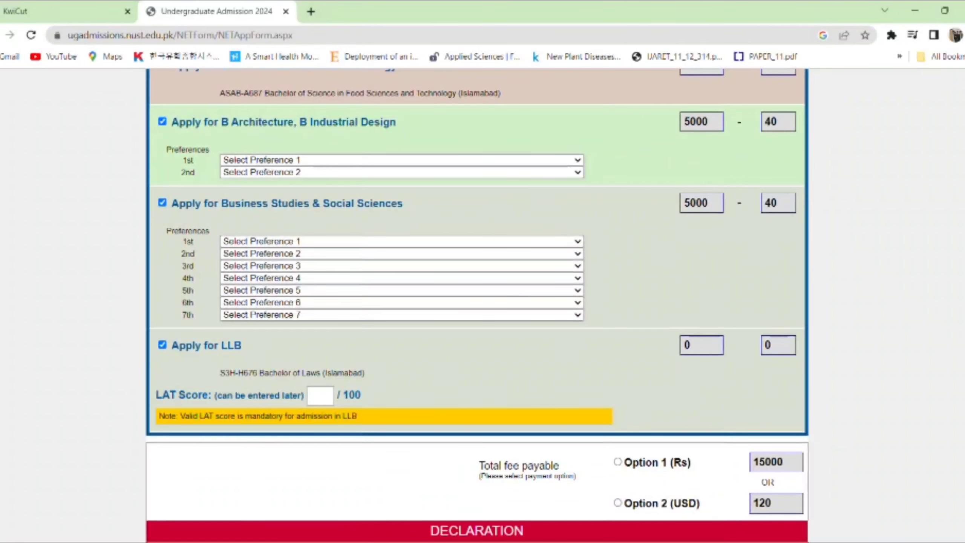
scroll(509, 417, up, 1)
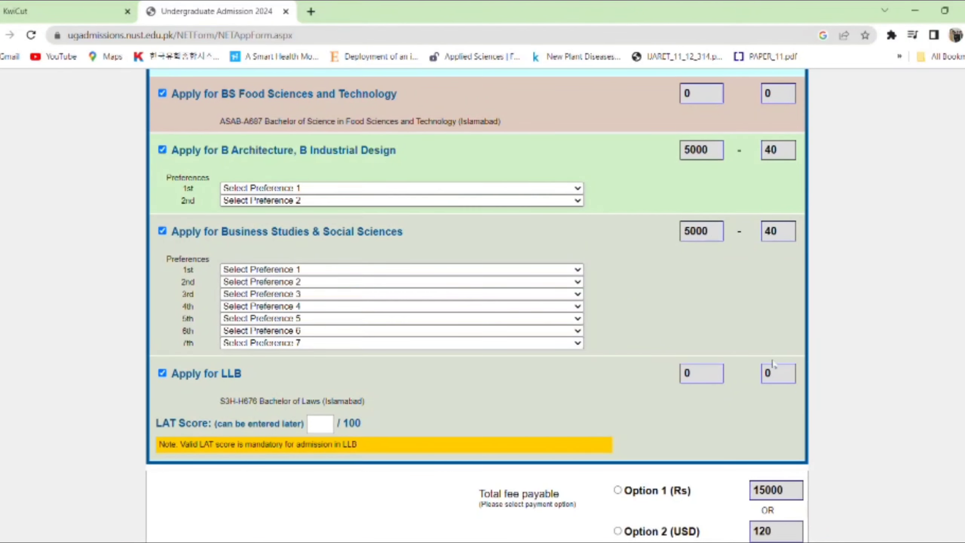
- Untick Business Studies and B Architecture, then select Option 1 to pay the fee in rupees
click(162, 232)
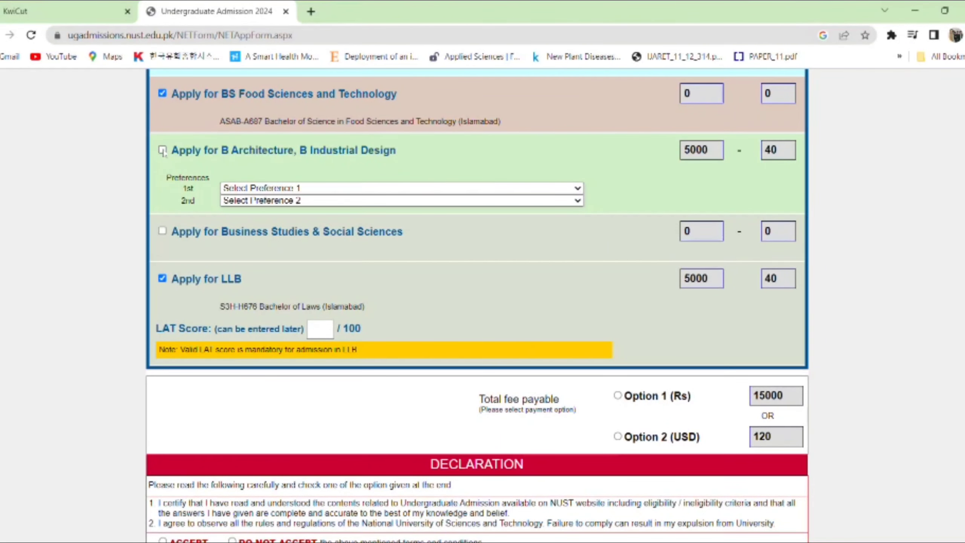
click(162, 150)
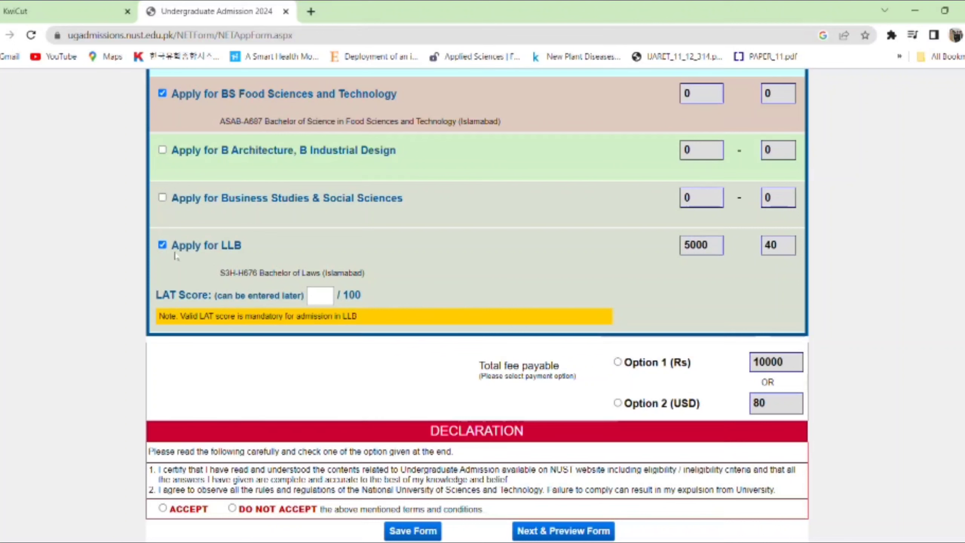
click(162, 198)
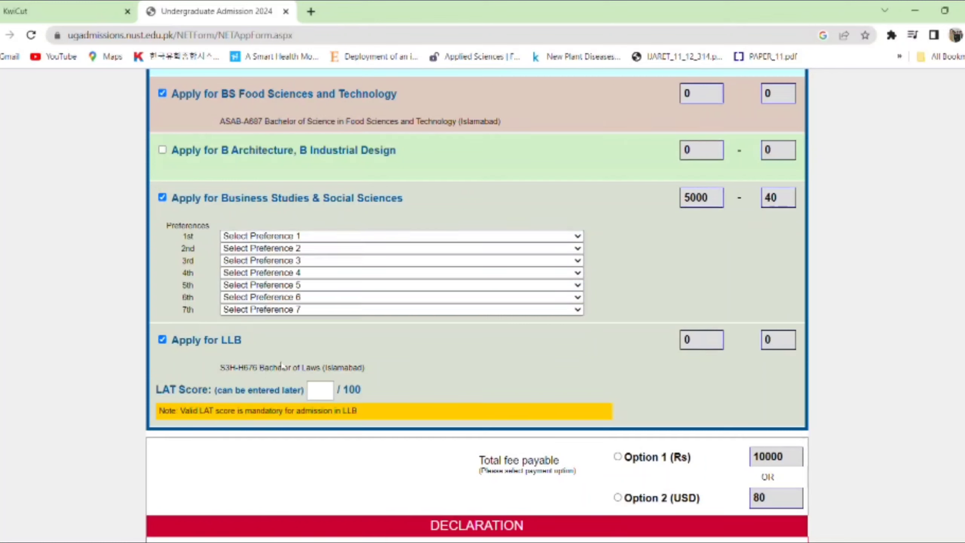
click(162, 198)
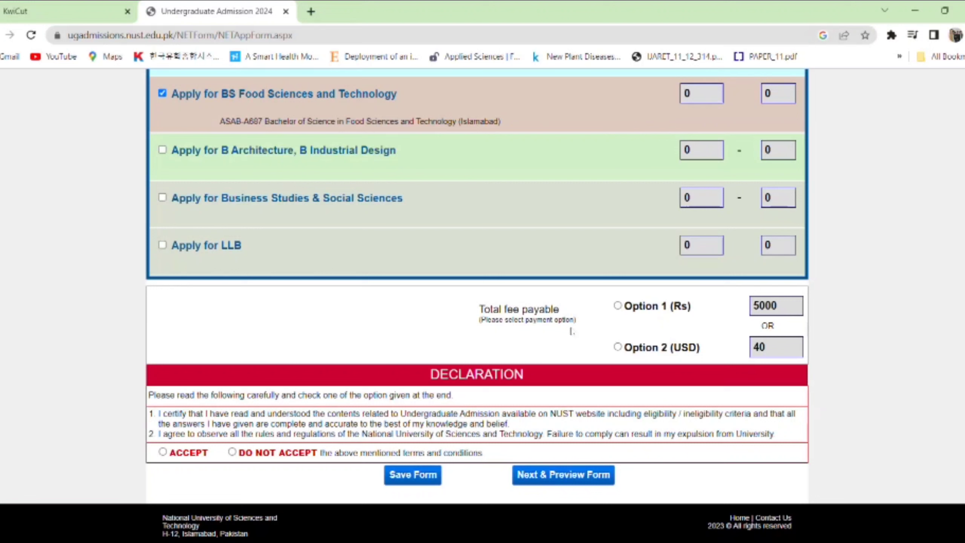
click(617, 306)
- Tick 'I accept photo terms & conditions' at the top of the application form
scroll(934, 310, up, 20)
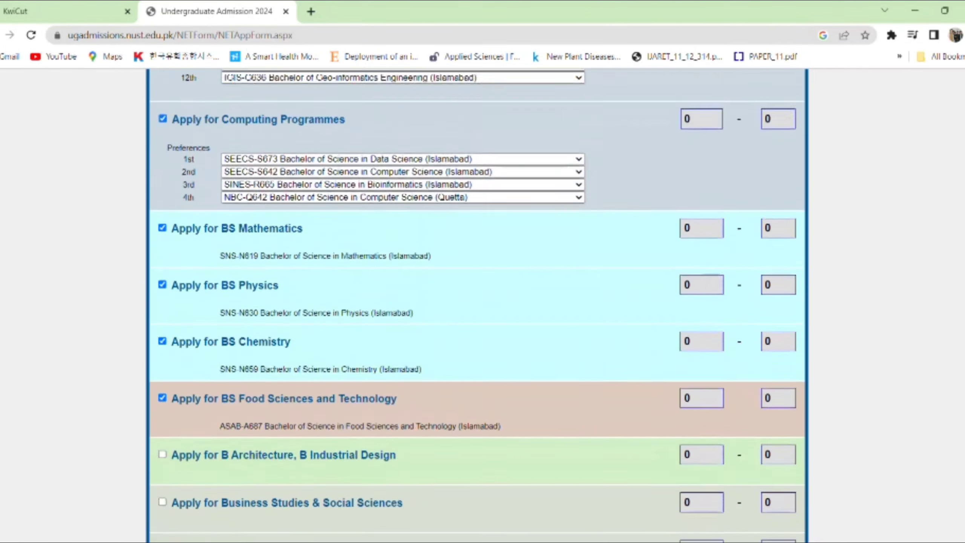
scroll(935, 310, up, 15)
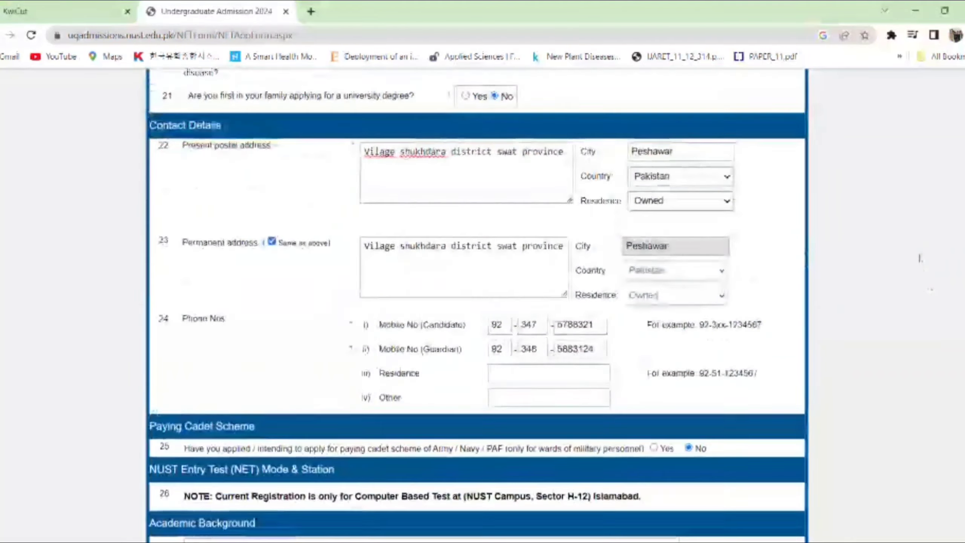
scroll(927, 266, down, 8)
scroll(920, 238, up, 2)
scroll(920, 237, up, 12)
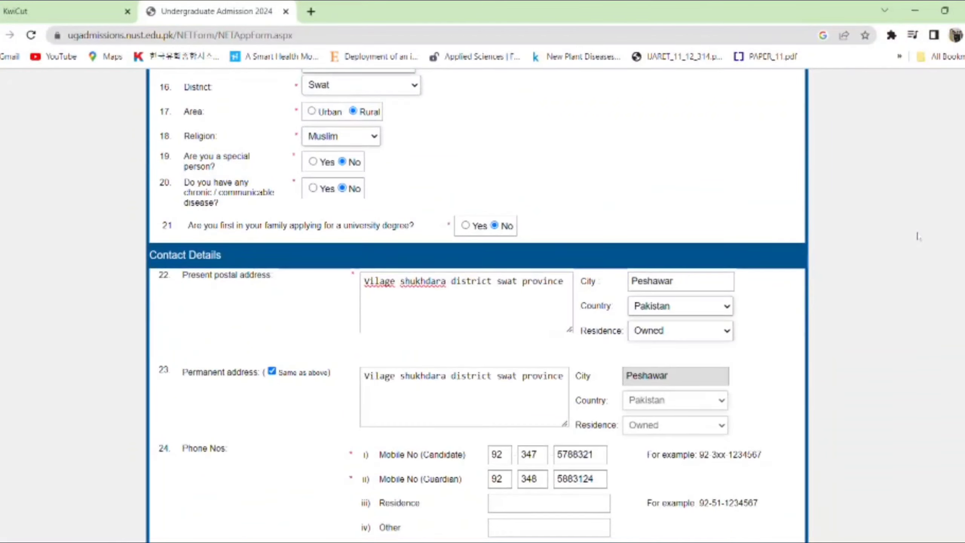
scroll(911, 168, down, 3)
scroll(912, 174, down, 3)
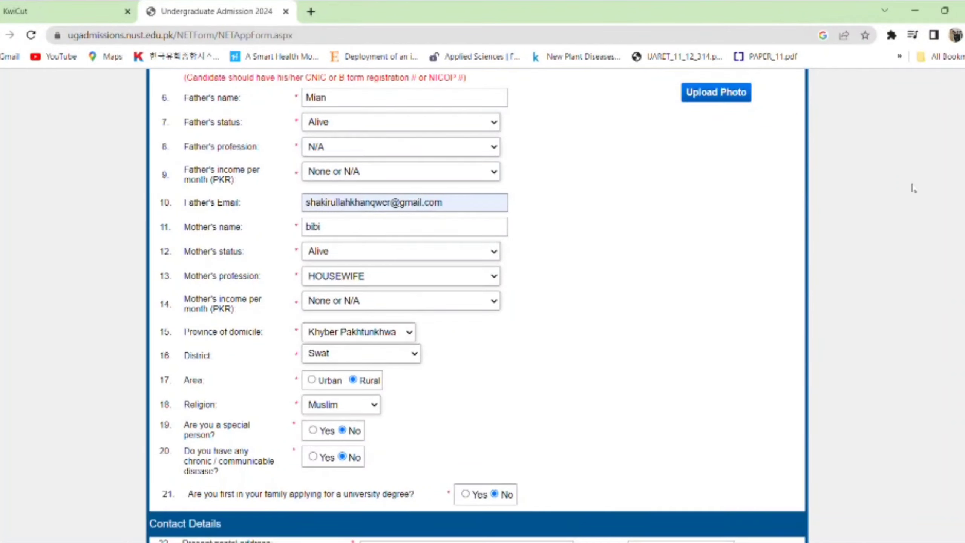
scroll(913, 188, up, 6)
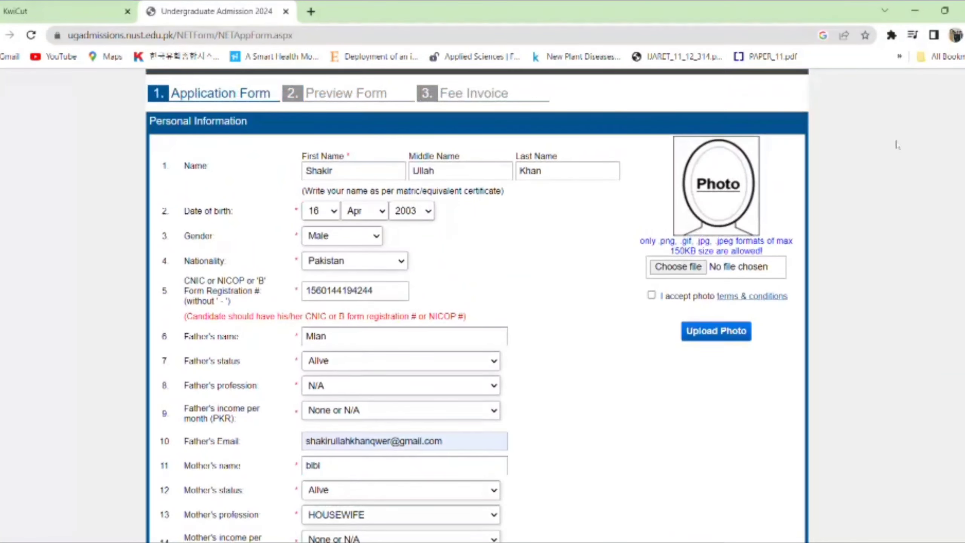
click(651, 295)
- Choose the applicant's image file and upload it as the candidate photo
scroll(746, 287, up, 5)
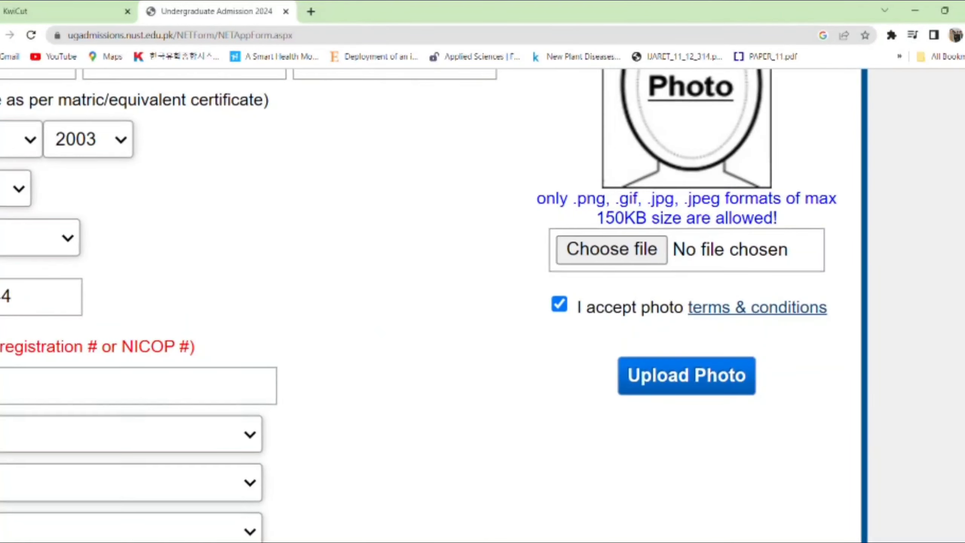
scroll(434, 304, up, 3)
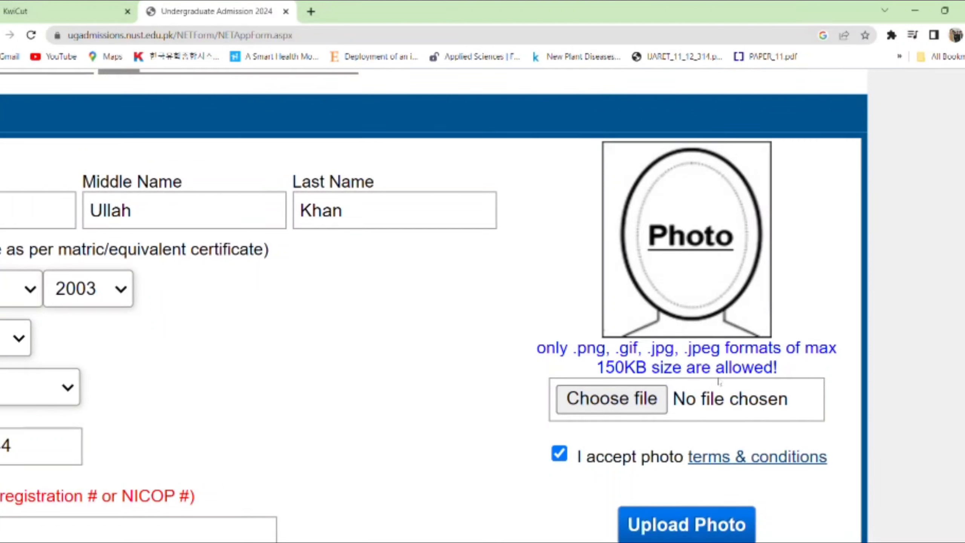
click(712, 530)
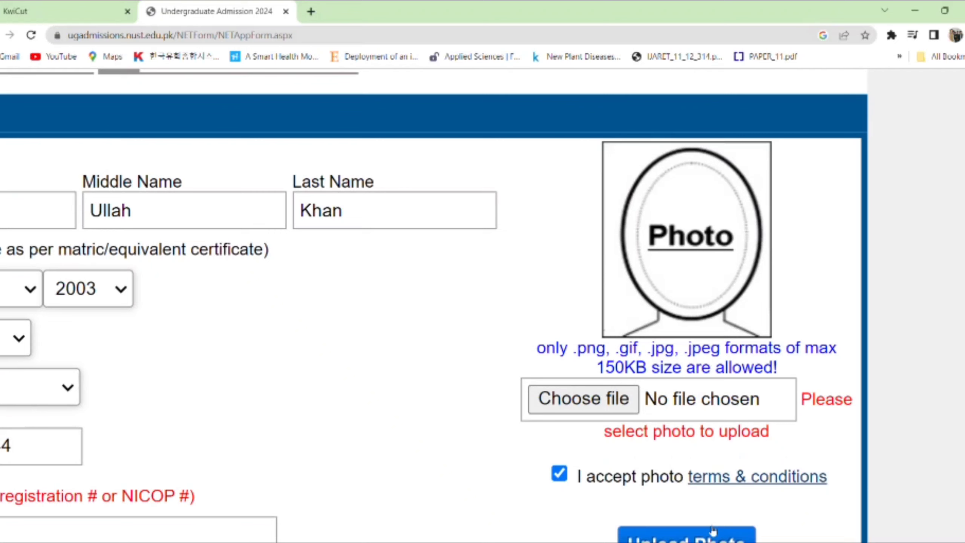
click(596, 406)
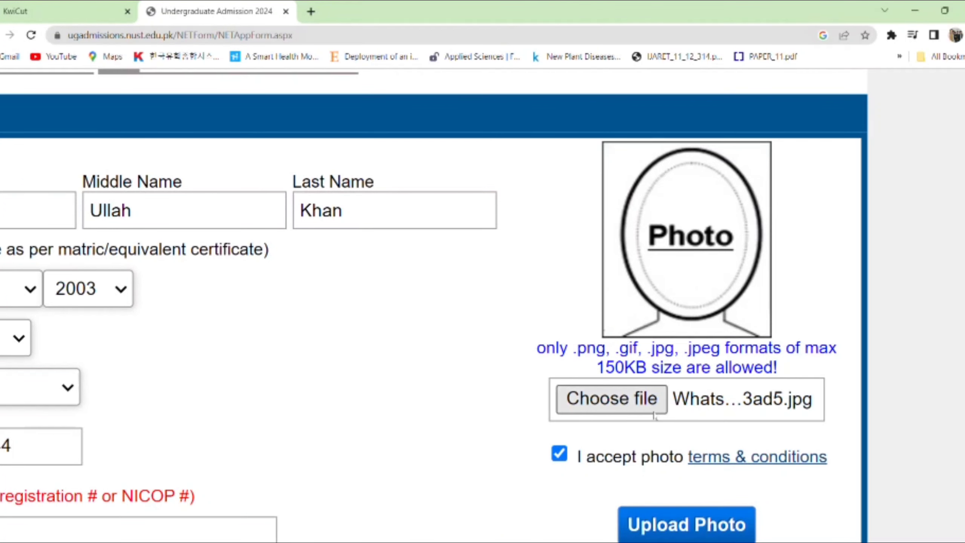
scroll(860, 224, down, 2)
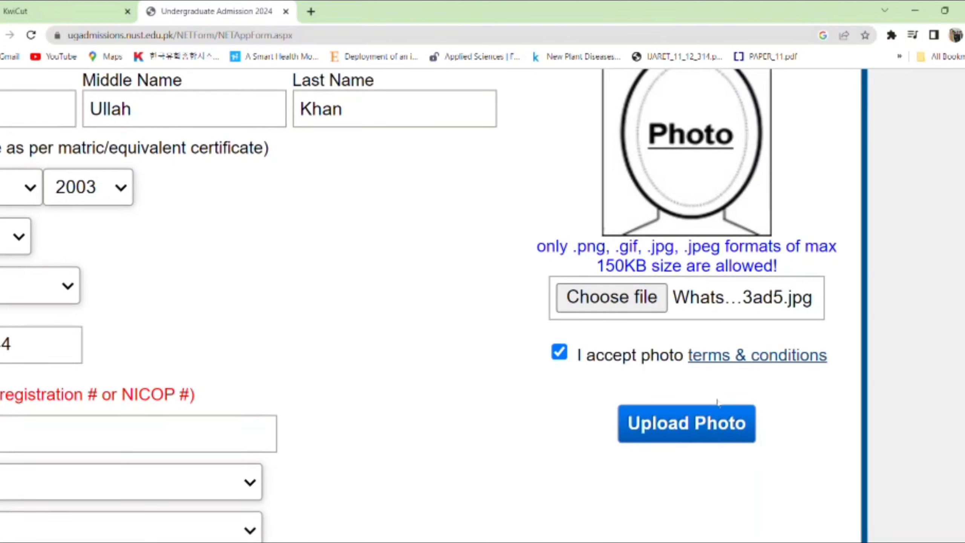
click(698, 427)
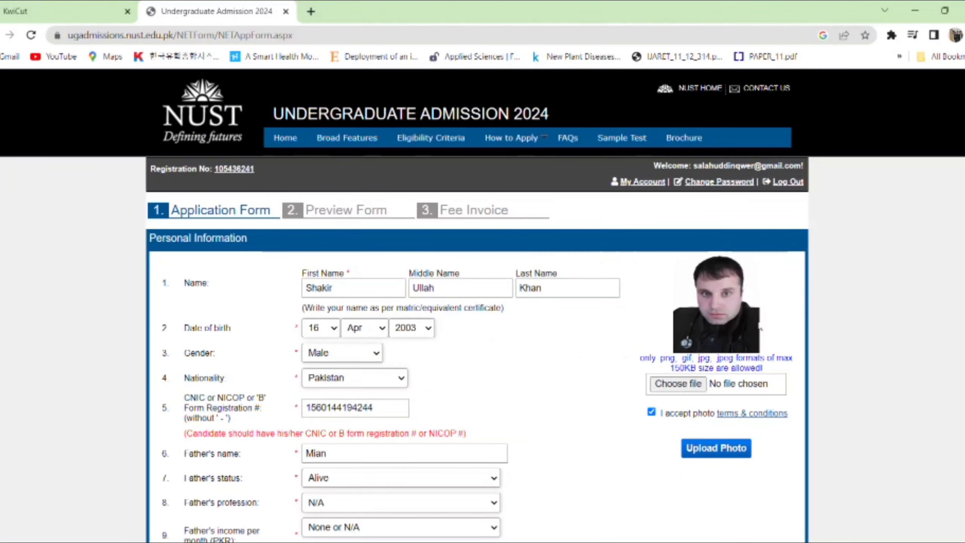
- Dismiss a stray file picker, then submit the form with Next & Preview Form
scroll(482, 304, down, 2)
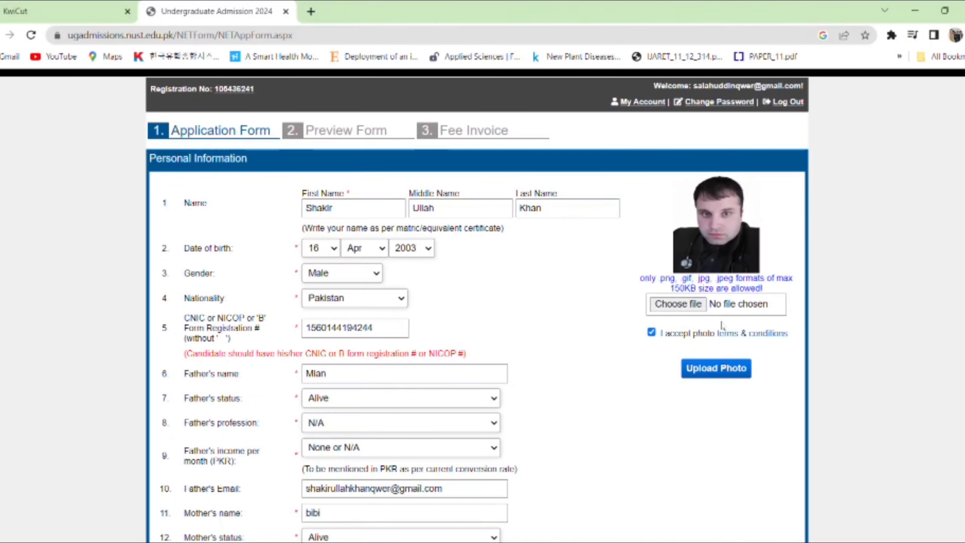
click(692, 308)
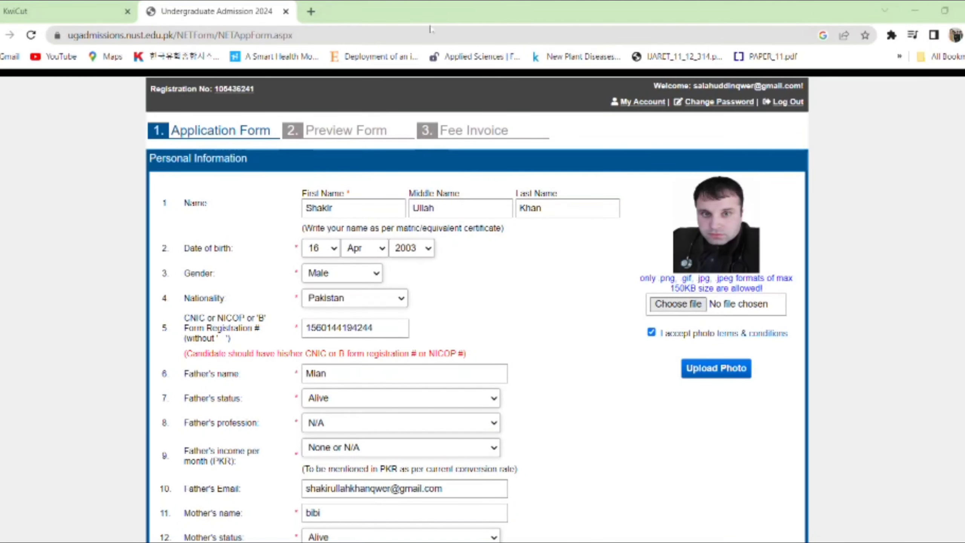
key(Escape)
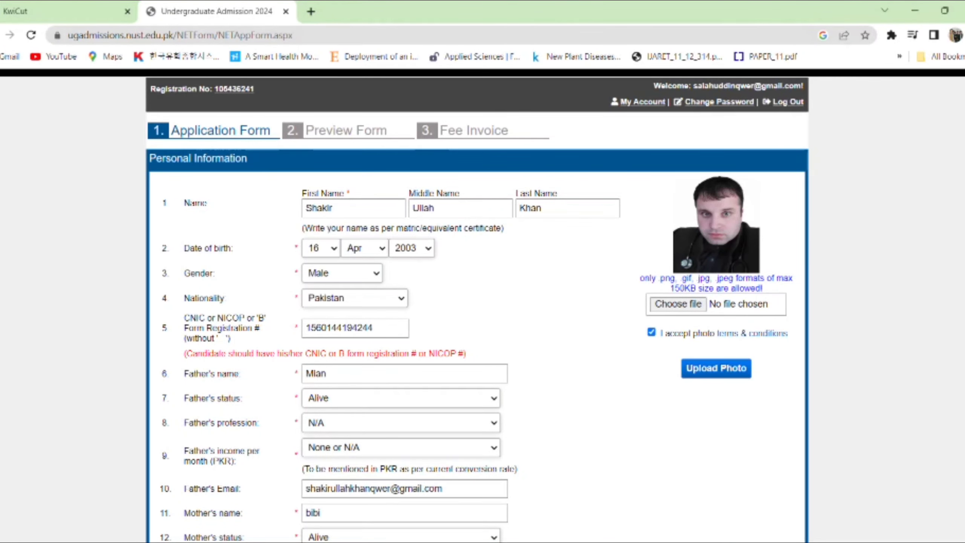
scroll(756, 222, down, 2)
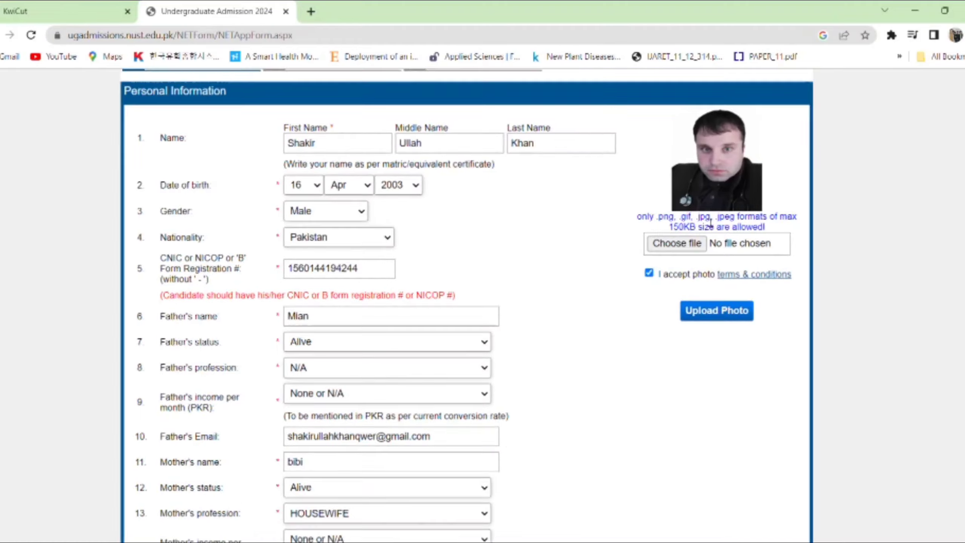
scroll(675, 236, up, 5)
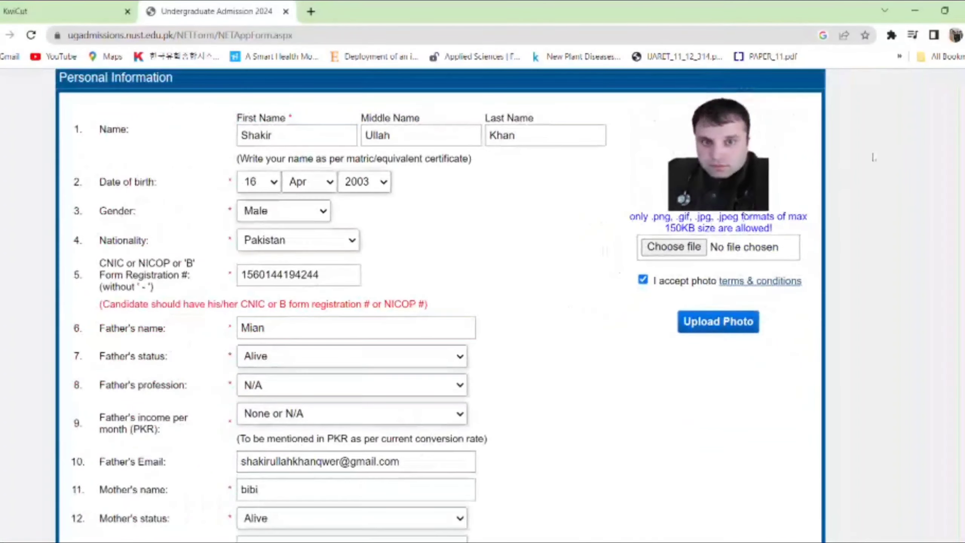
scroll(952, 377, down, 15)
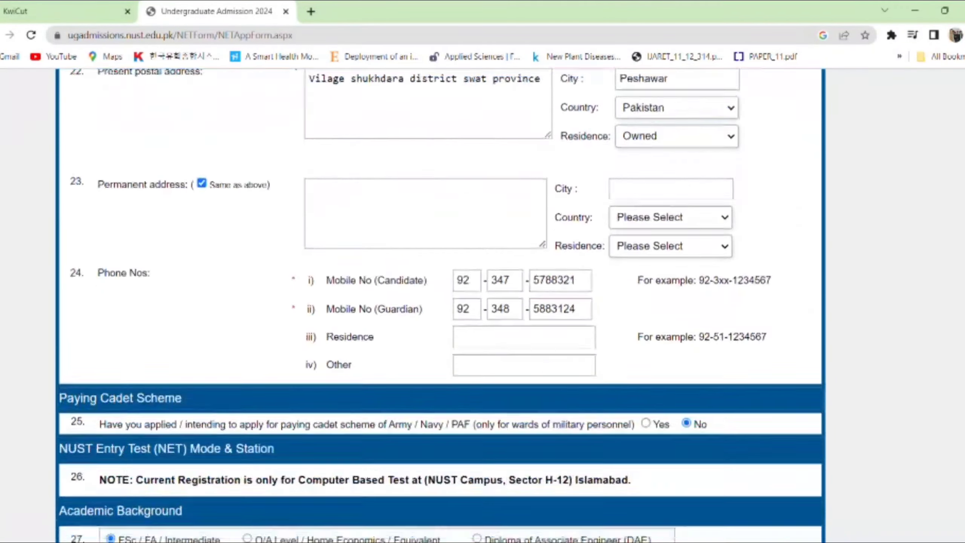
scroll(952, 378, down, 3)
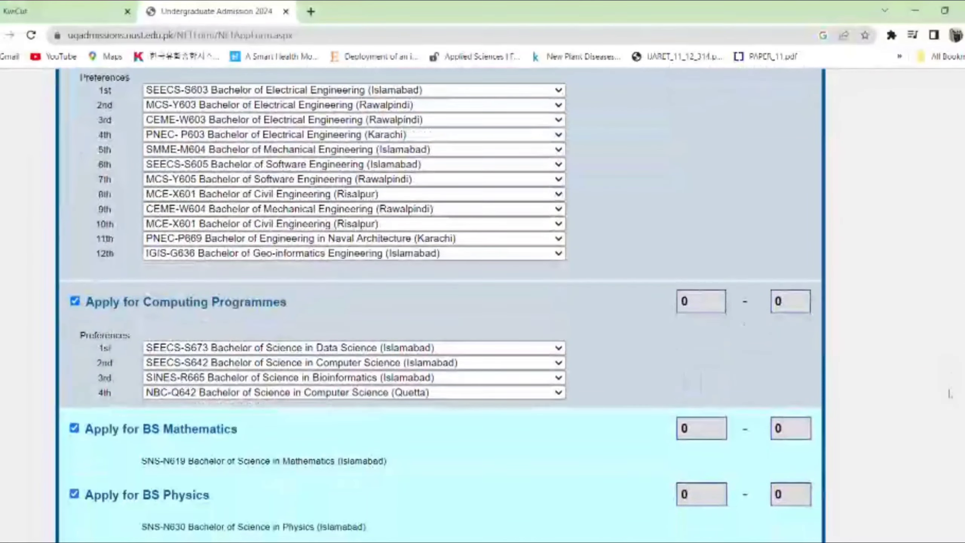
scroll(952, 378, down, 6)
scroll(544, 484, down, 7)
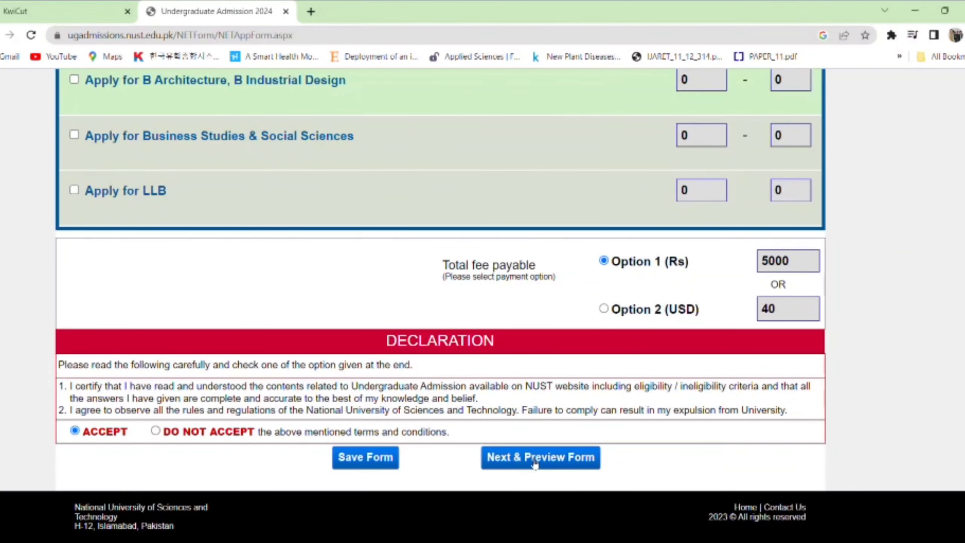
click(367, 458)
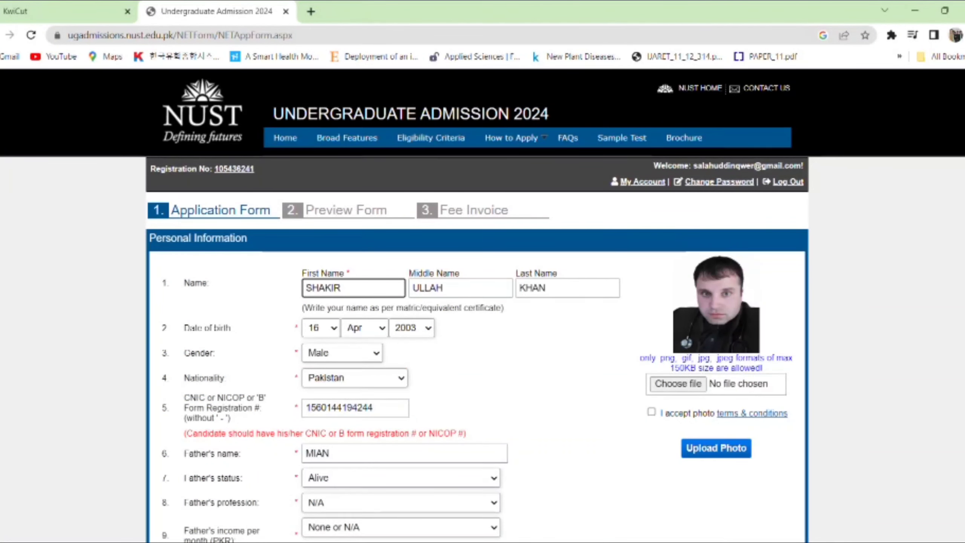
- Tick the photo terms checkbox and certify the academic information as accurate
scroll(732, 198, down, 3)
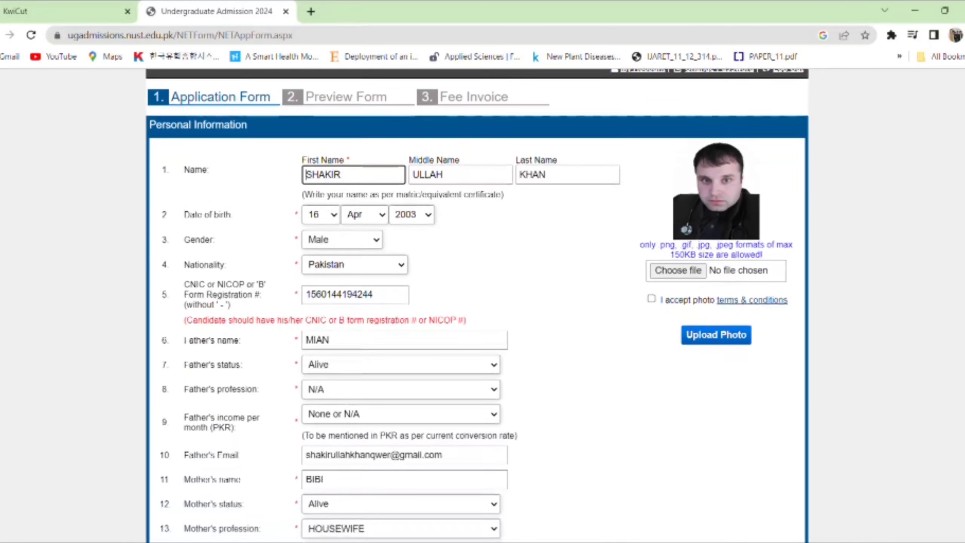
click(650, 300)
click(651, 300)
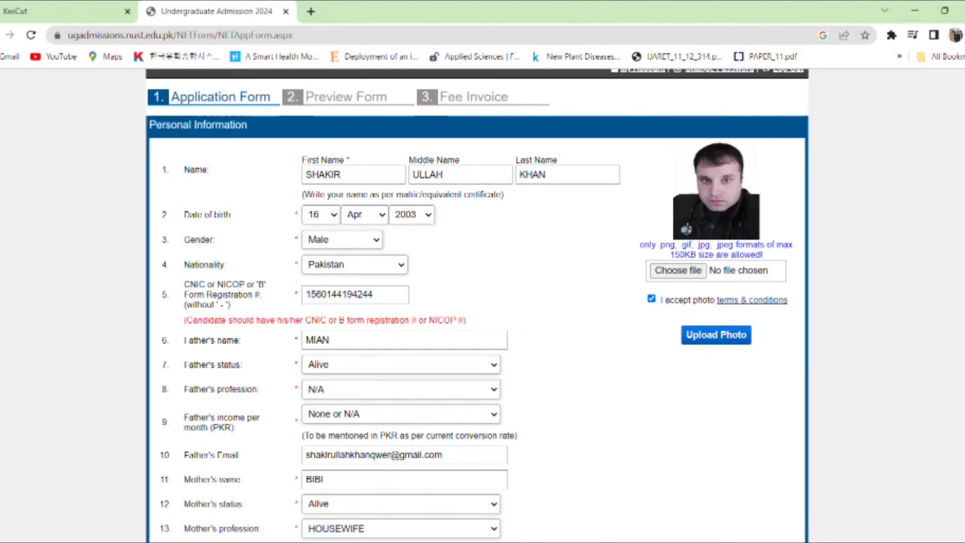
scroll(952, 270, down, 15)
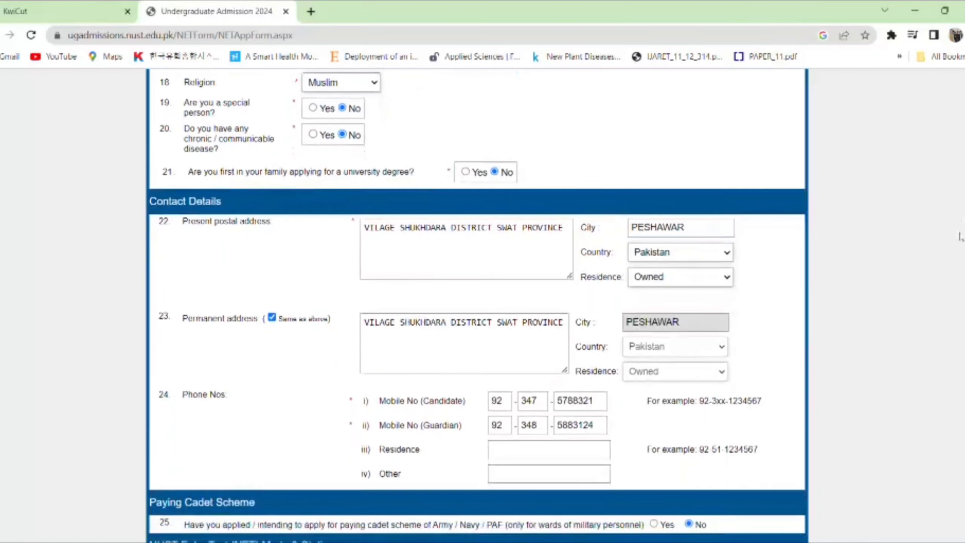
scroll(946, 289, down, 5)
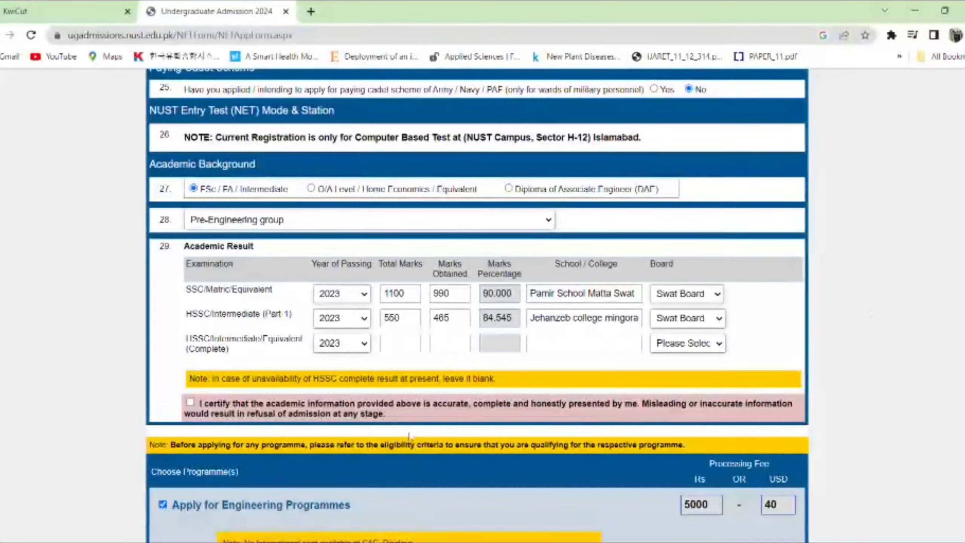
click(190, 403)
- Accept the declaration, attempt the preview, and dismiss the passing-year warning
scroll(477, 305, down, 15)
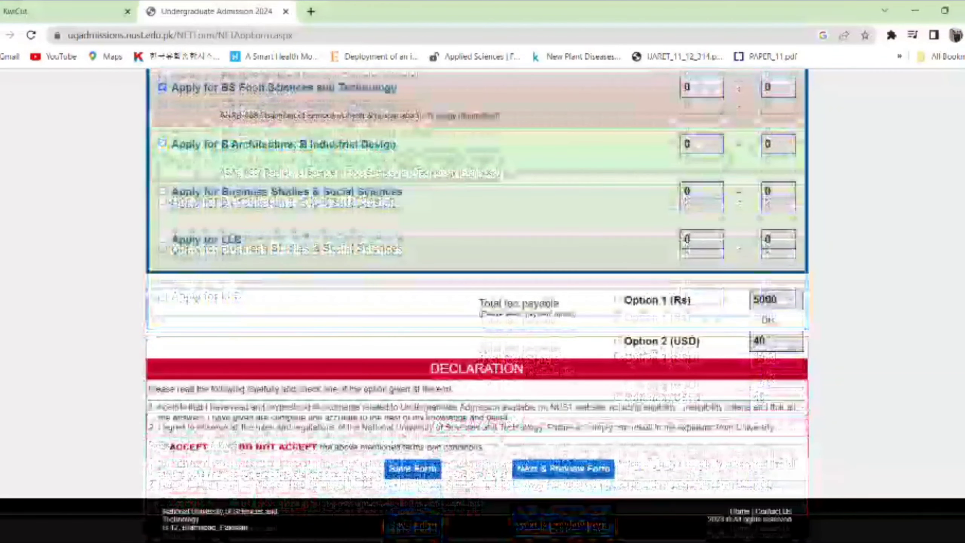
click(162, 446)
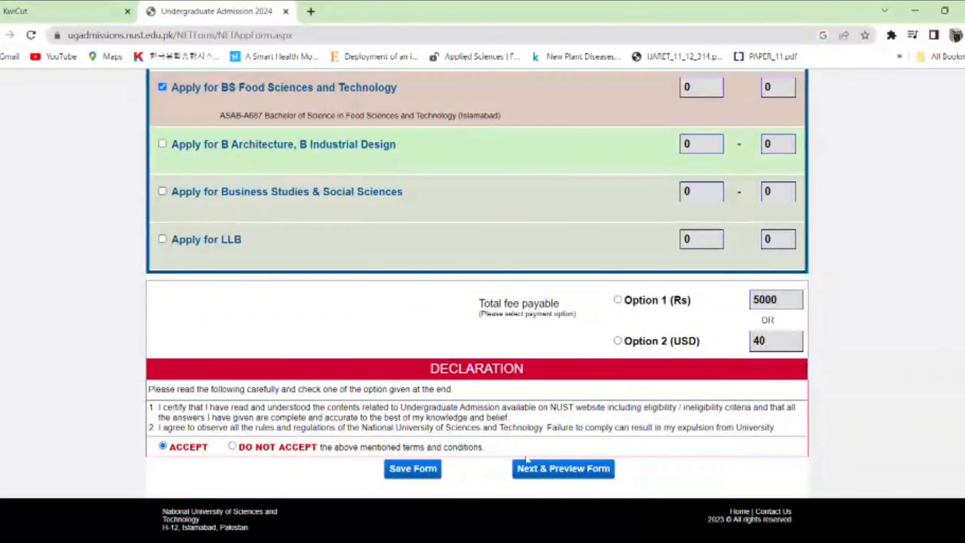
click(583, 480)
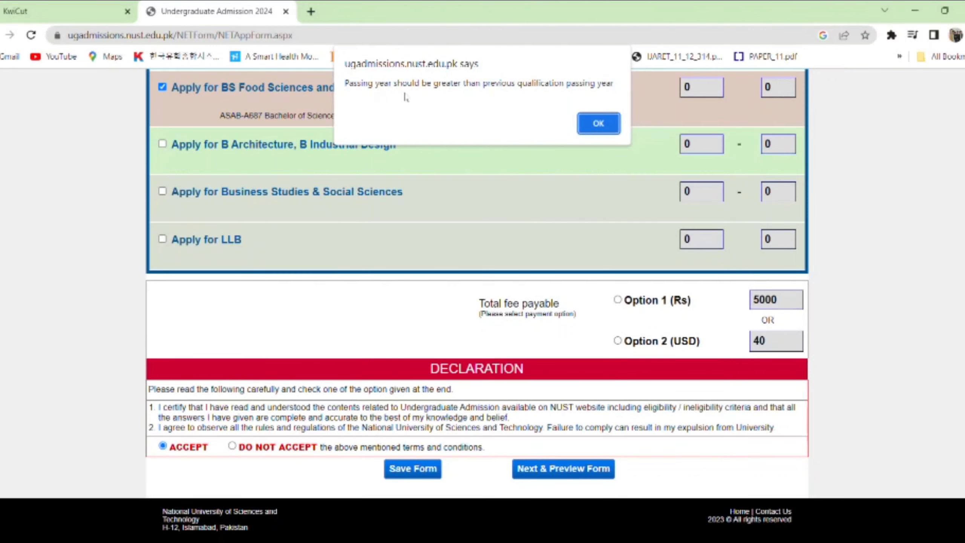
click(599, 124)
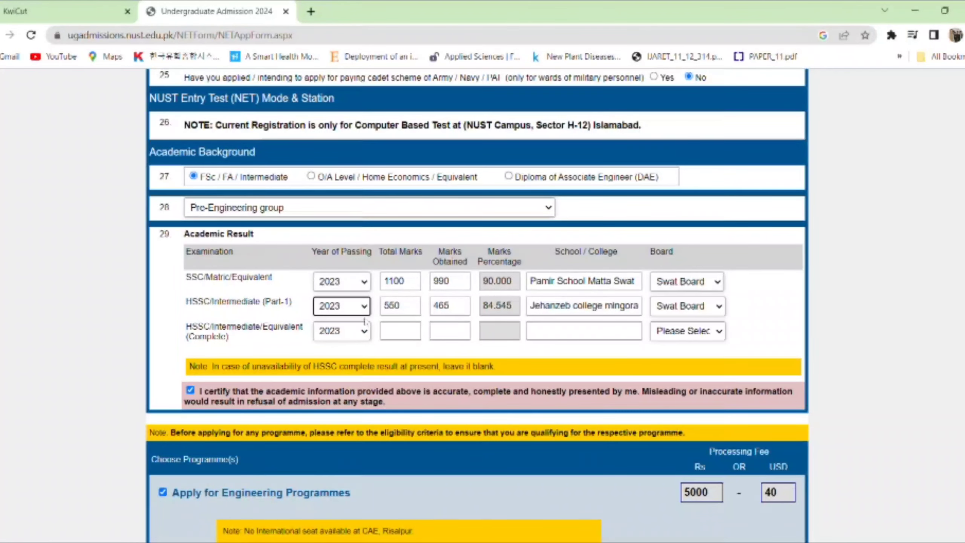
- Set the SSC/Matric passing year to 2018 and HSSC Part-1 to 2019
click(361, 283)
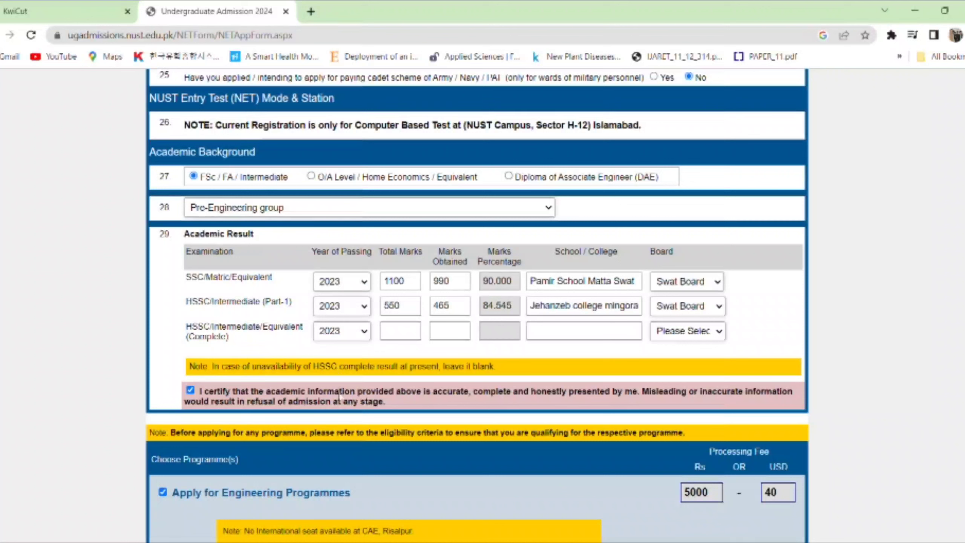
click(339, 371)
click(333, 111)
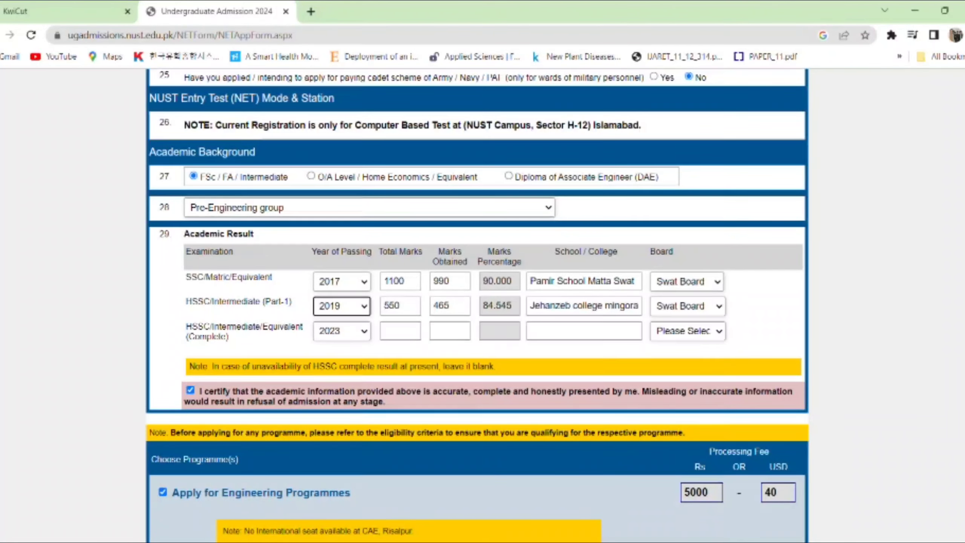
scroll(875, 298, down, 5)
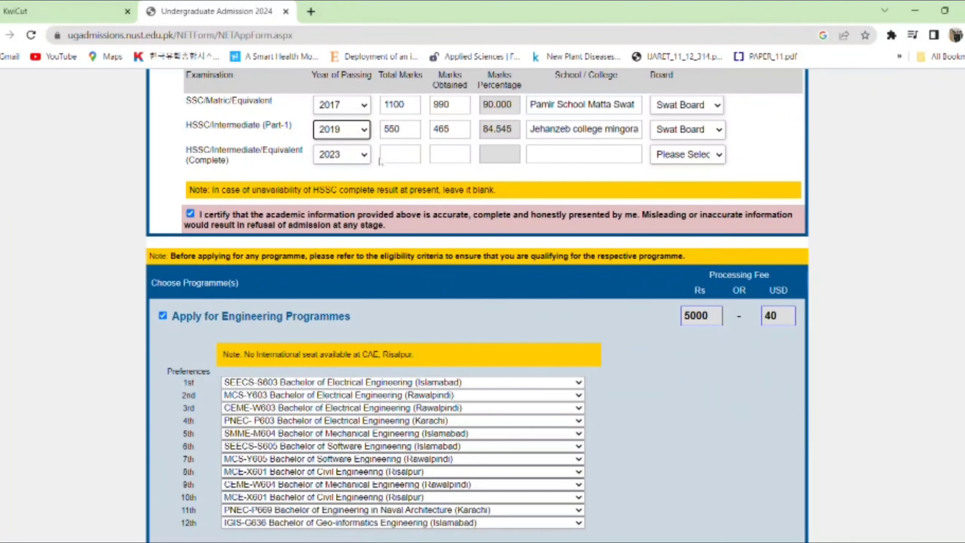
click(360, 108)
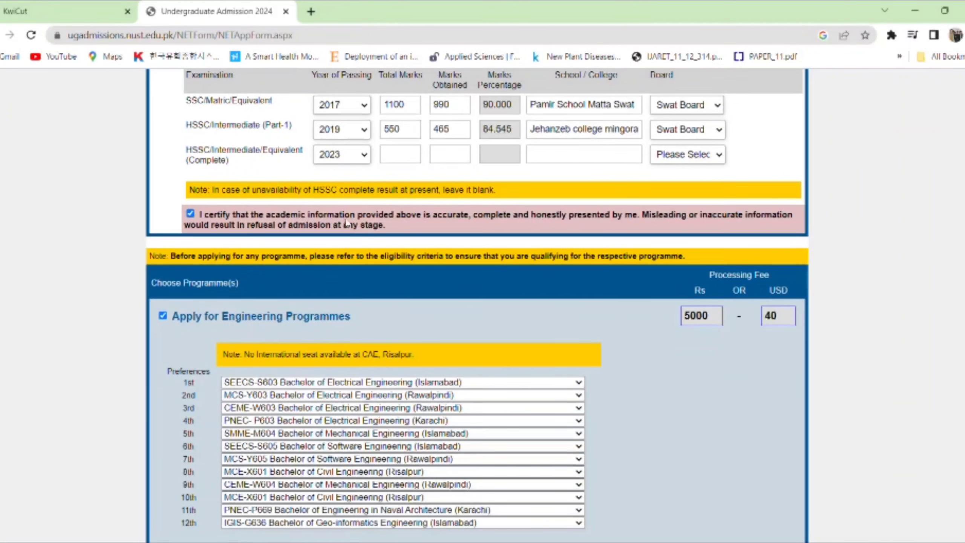
click(338, 183)
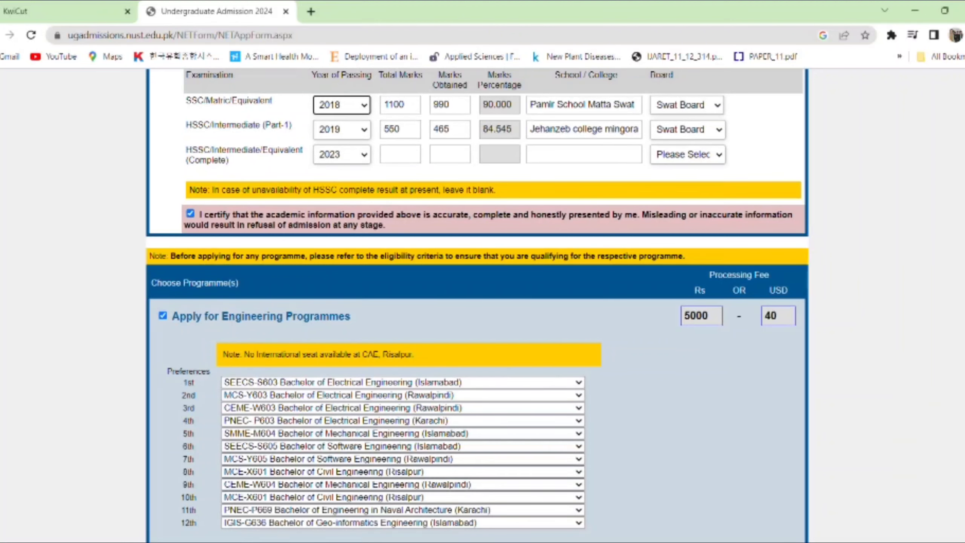
scroll(585, 380, down, 15)
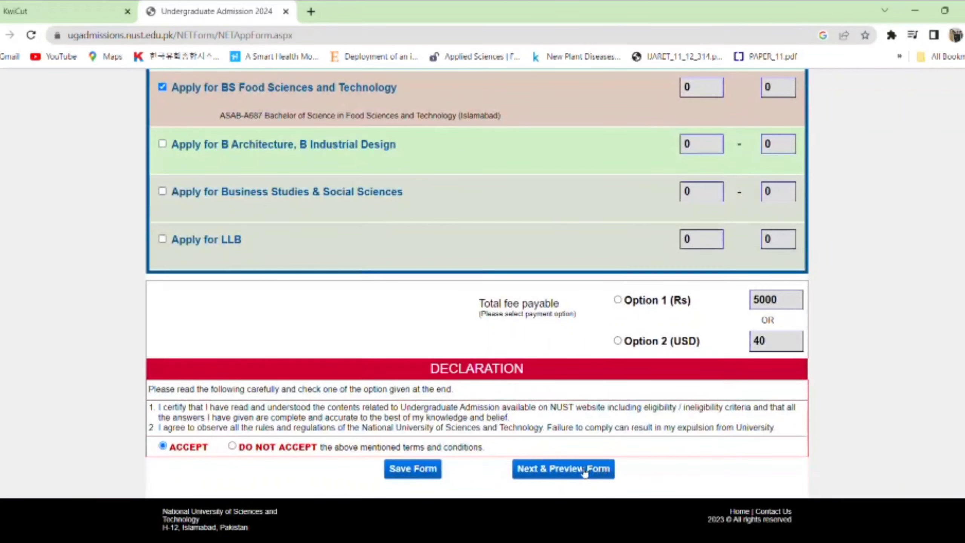
- Clear the duplicate-preference warning by making CEME-W615 Mechatronics Engineering the 10th preference
click(584, 470)
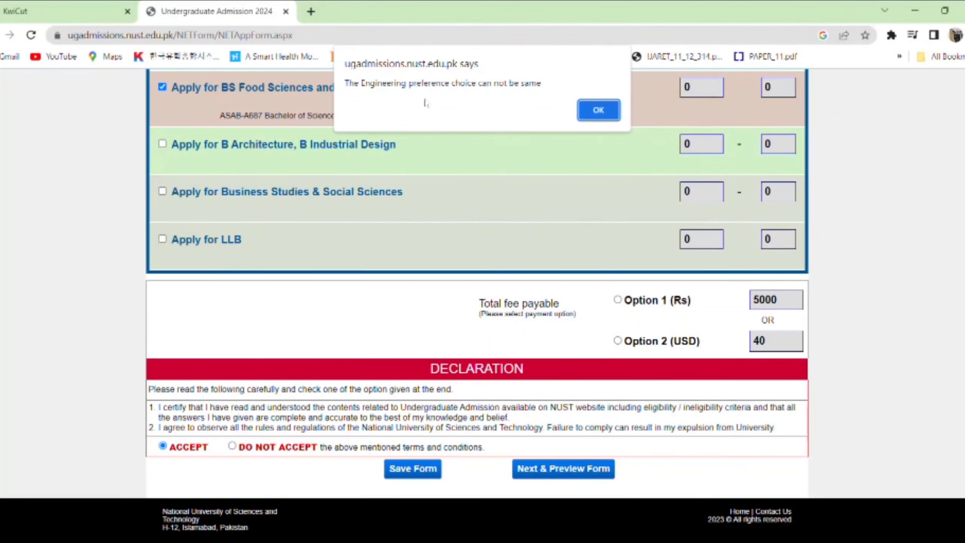
click(598, 110)
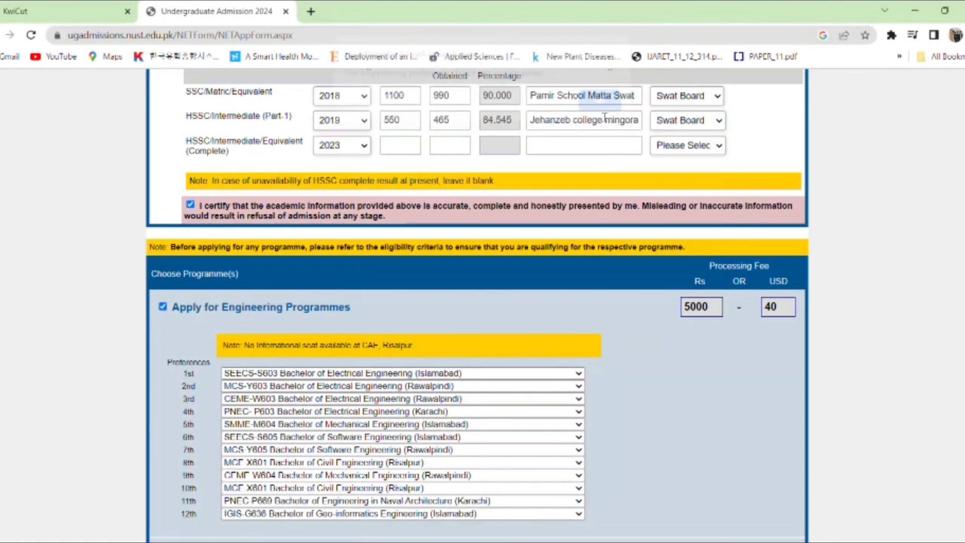
scroll(404, 406, up, 5)
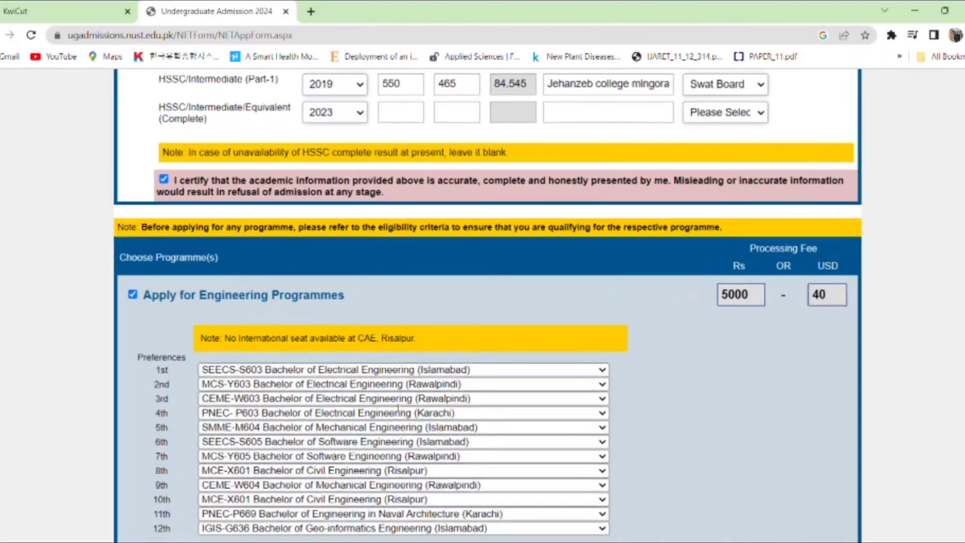
scroll(404, 406, down, 3)
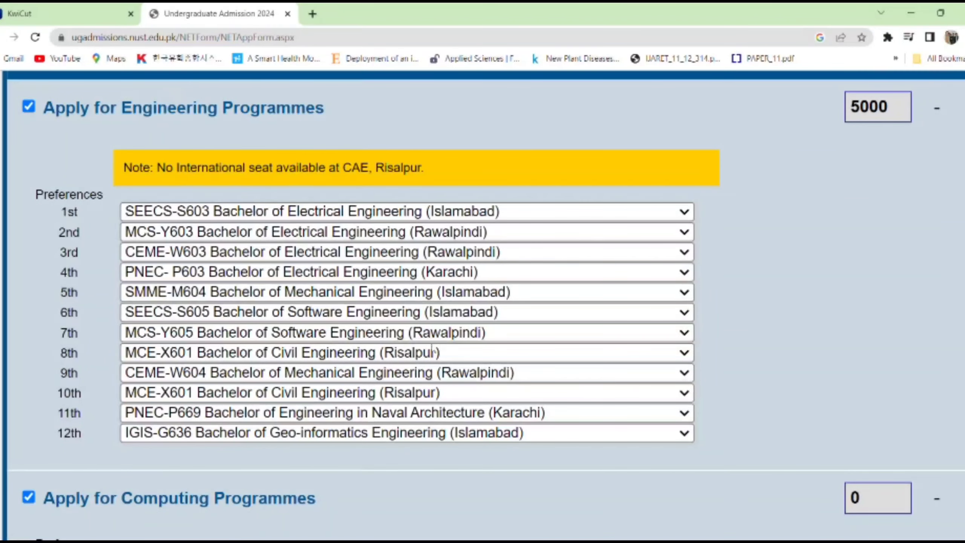
click(384, 323)
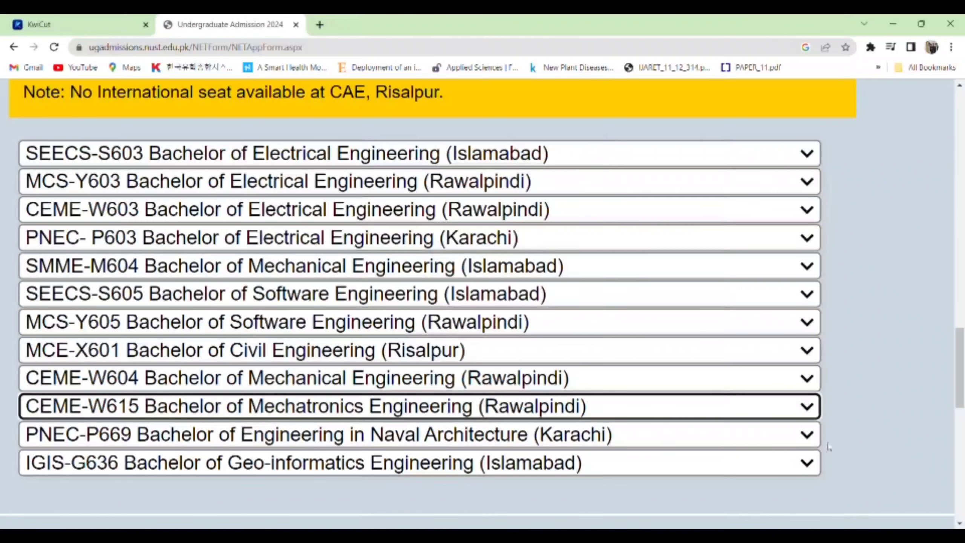
drag(962, 369, 962, 457)
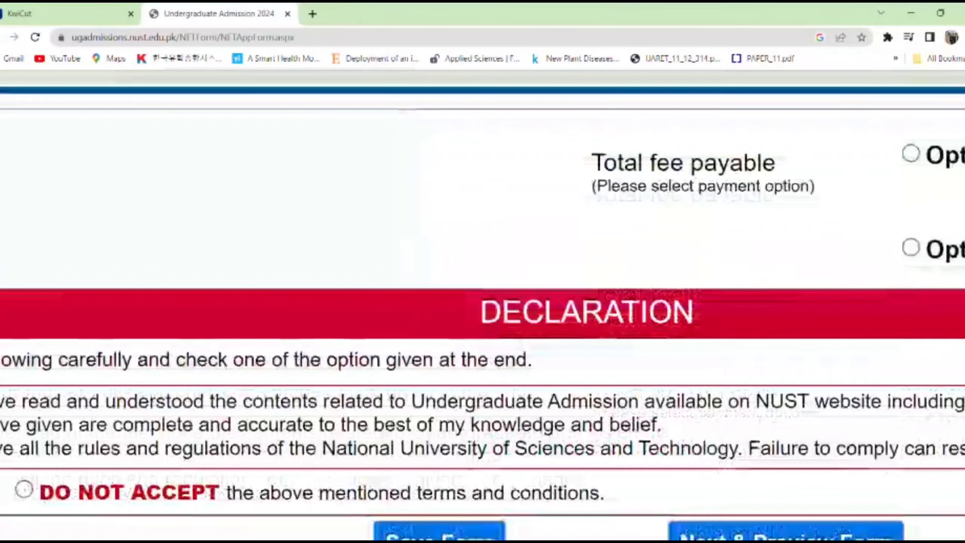
scroll(483, 266, down, 5)
key(ctrl+minus)
key(ctrl+minus)
key(ctrl+minus)
key(ctrl+minus)
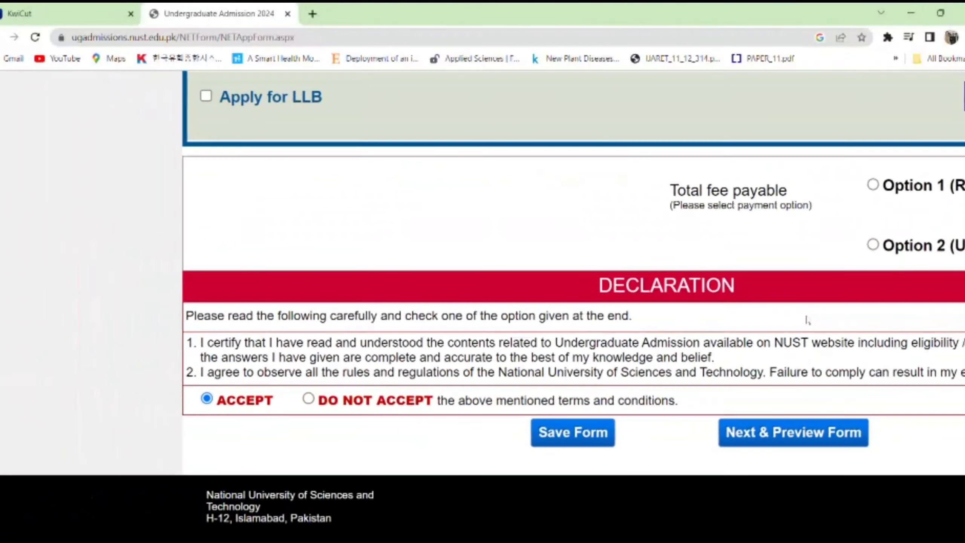
- Select the Option 1 Rs 5000 fee payment and proceed to the Preview Form
click(665, 460)
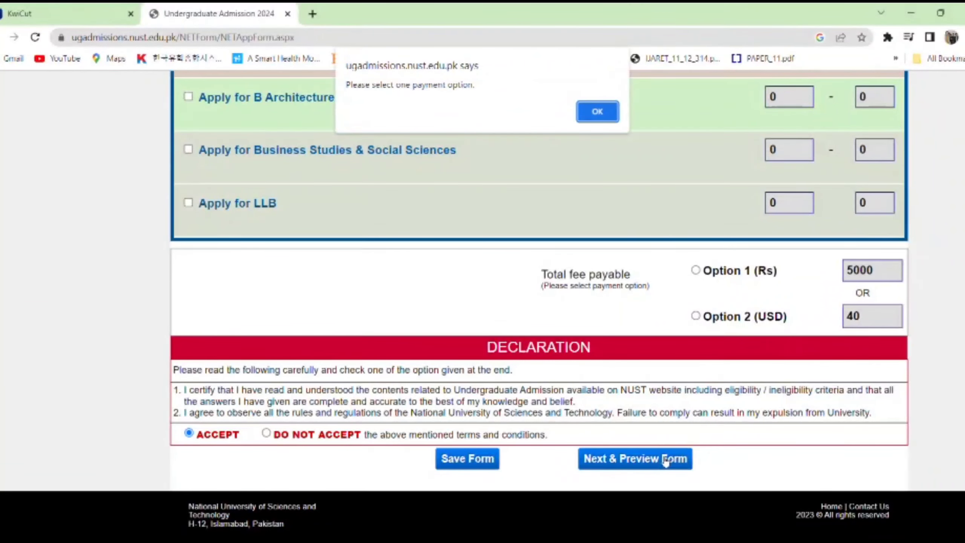
click(597, 110)
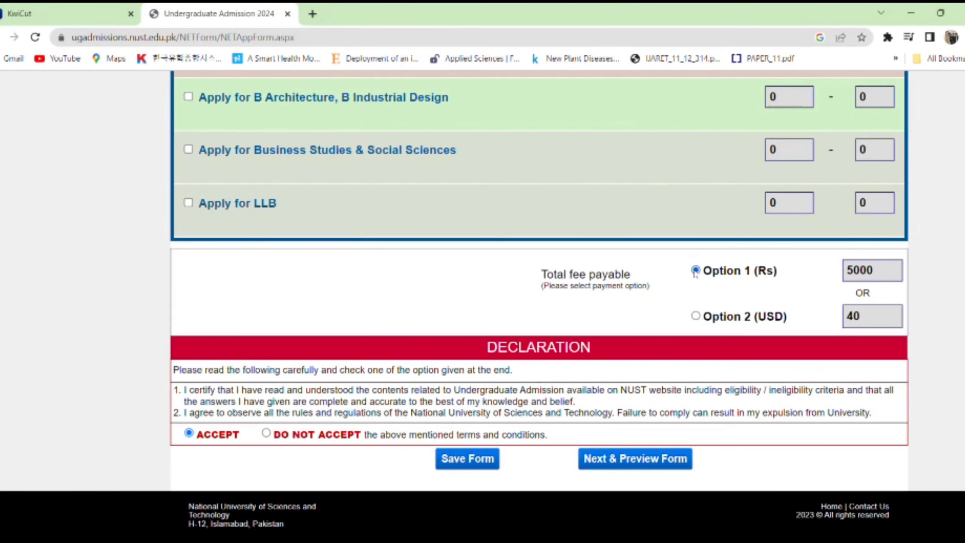
click(633, 462)
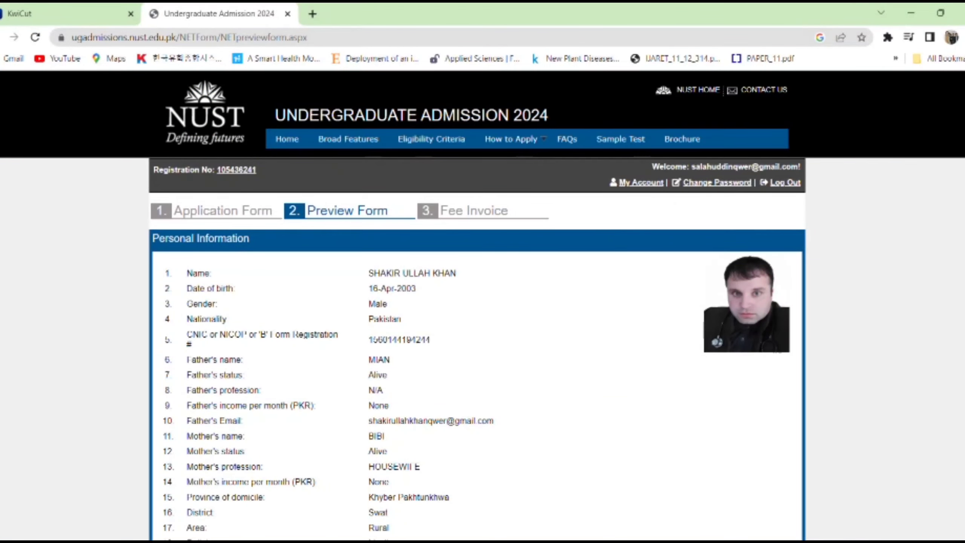
scroll(478, 305, down, 20)
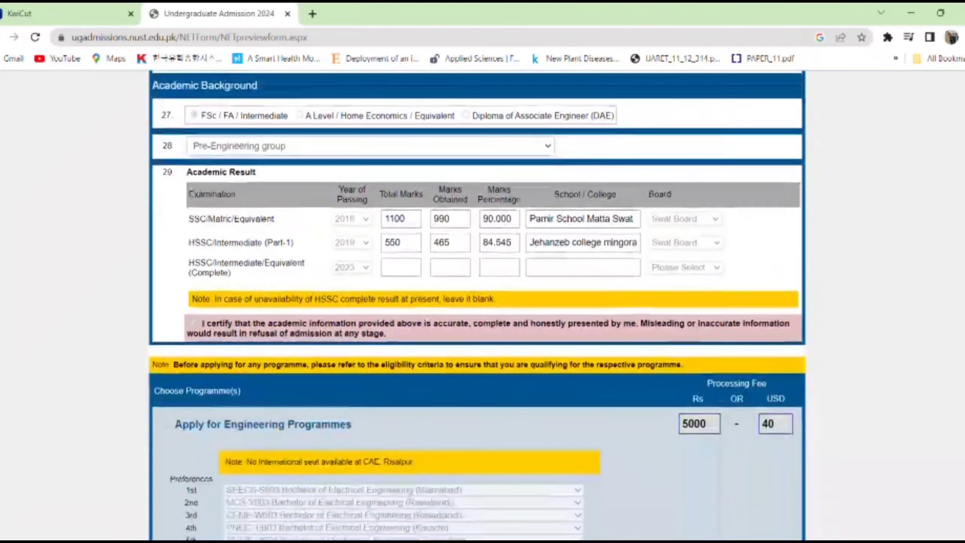
scroll(478, 305, down, 20)
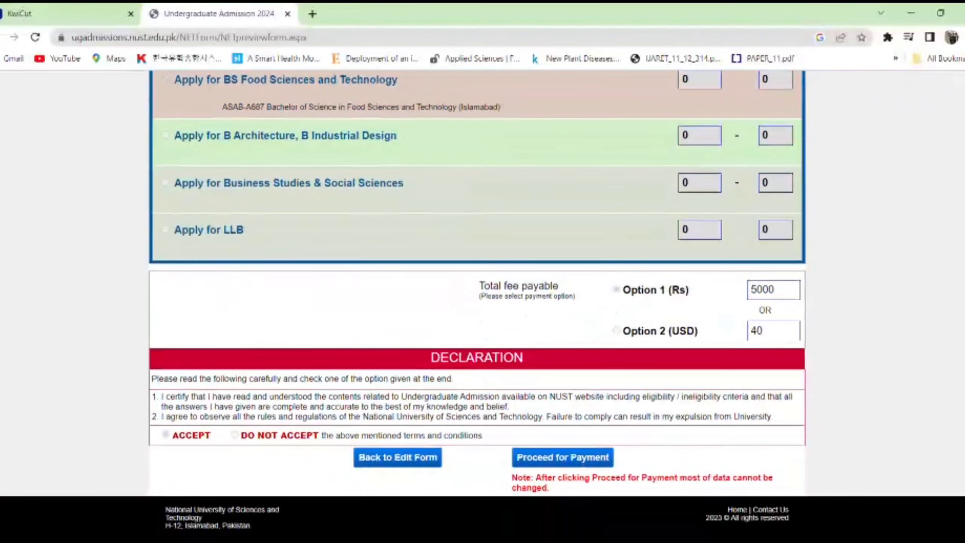
scroll(314, 316, up, 20)
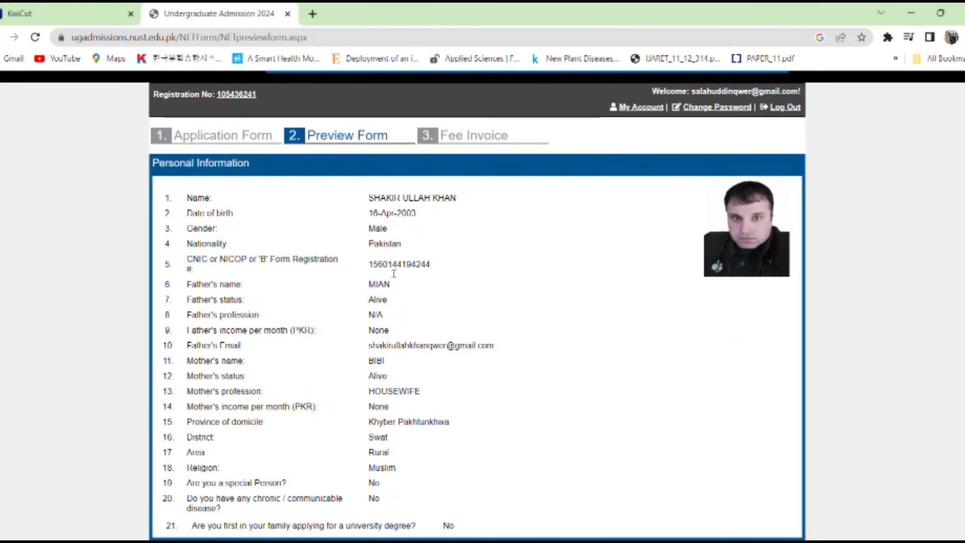
scroll(394, 273, up, 2)
scroll(396, 272, down, 2)
scroll(477, 305, down, 16)
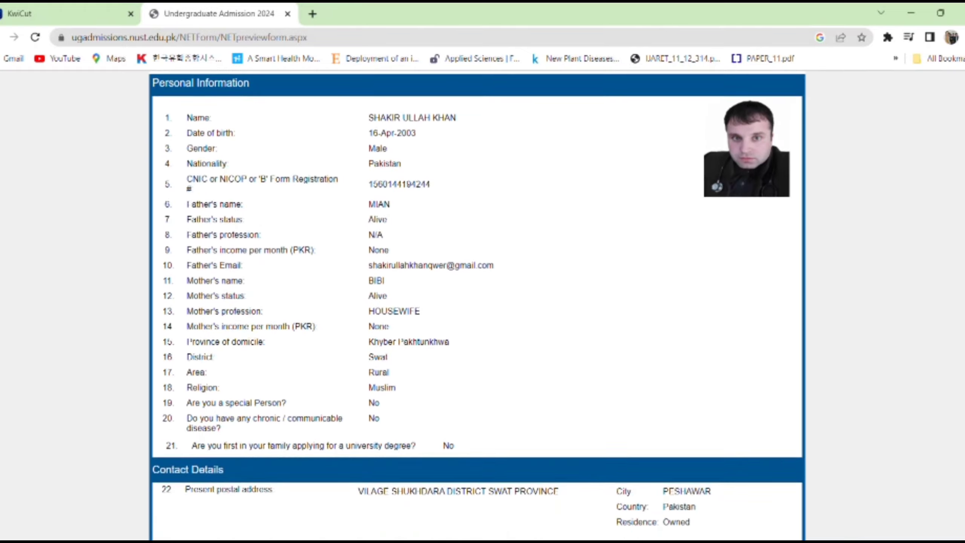
scroll(566, 126, up, 2)
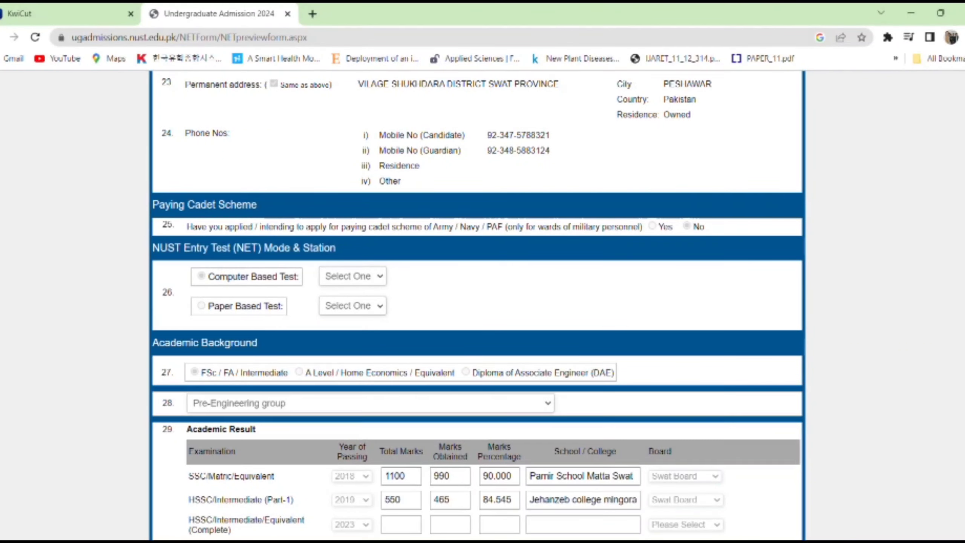
scroll(477, 304, up, 10)
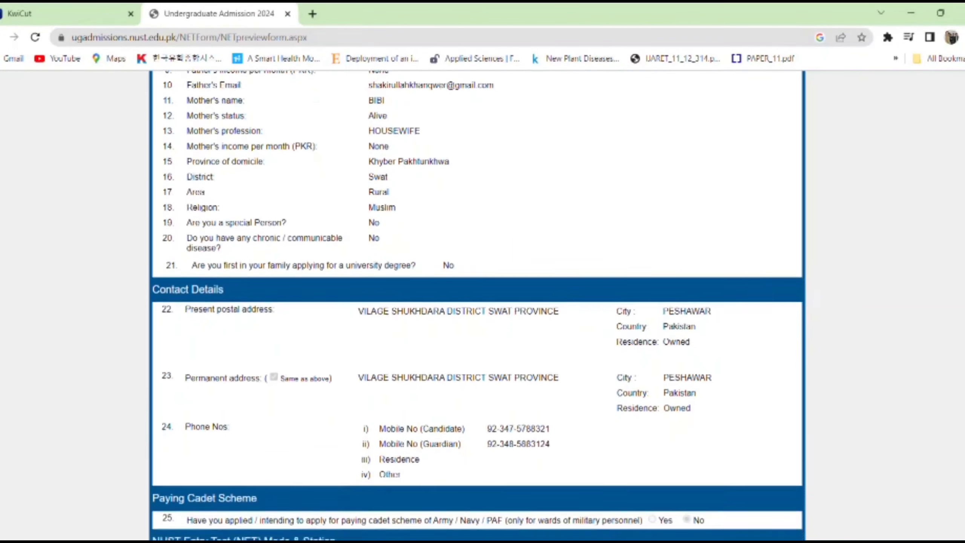
scroll(478, 305, down, 6)
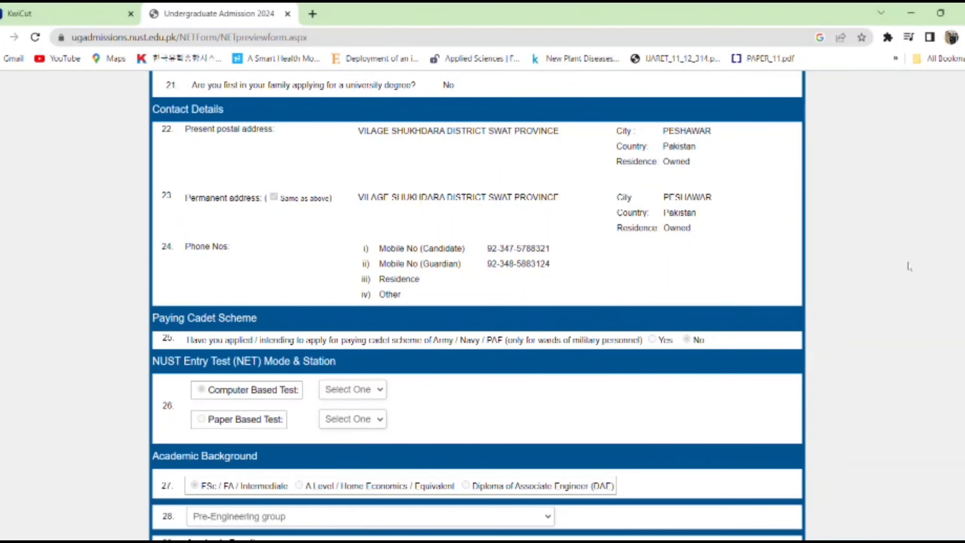
scroll(938, 441, up, 8)
scroll(937, 442, down, 20)
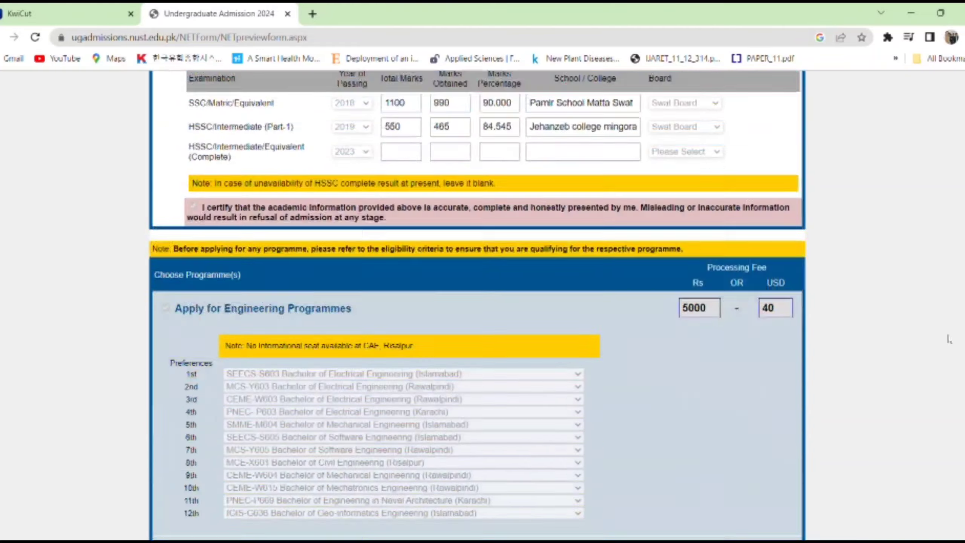
scroll(938, 441, down, 6)
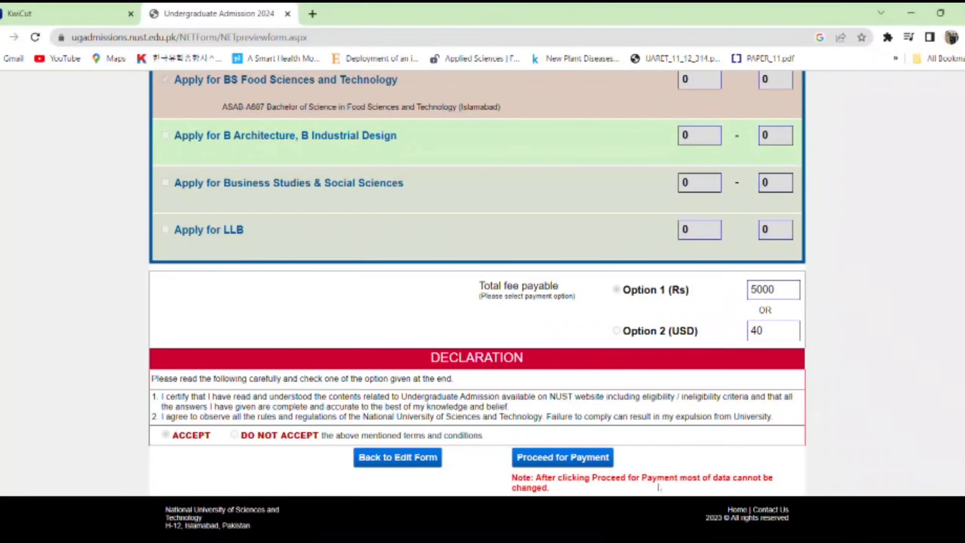
scroll(721, 488, up, 5)
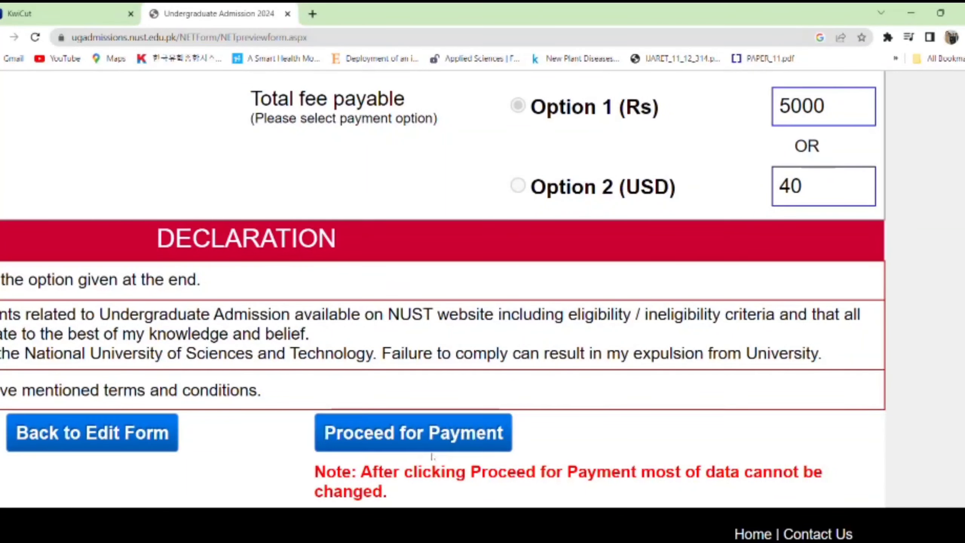
- Submit the previewed application and review the Rs 5000 fee invoice's bank and candidate copies
click(471, 441)
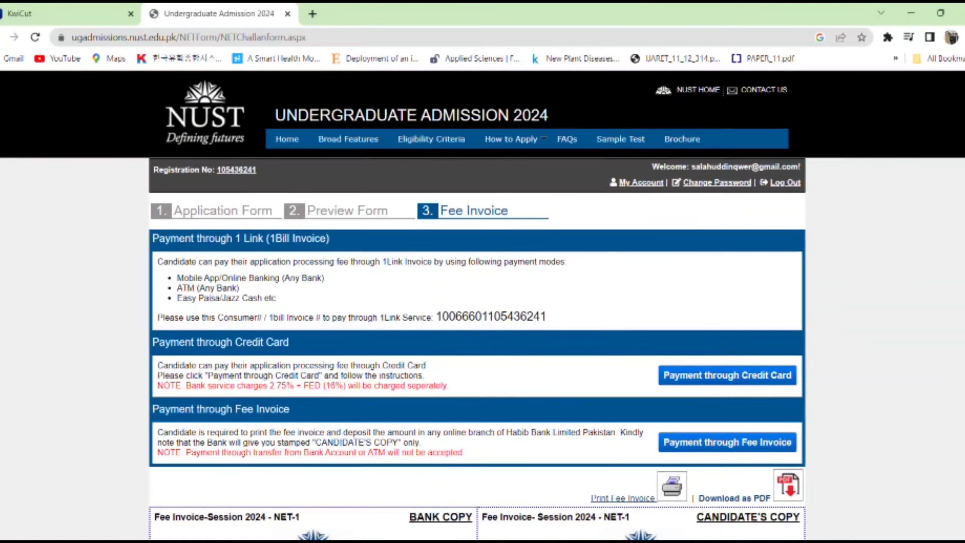
scroll(482, 305, down, 8)
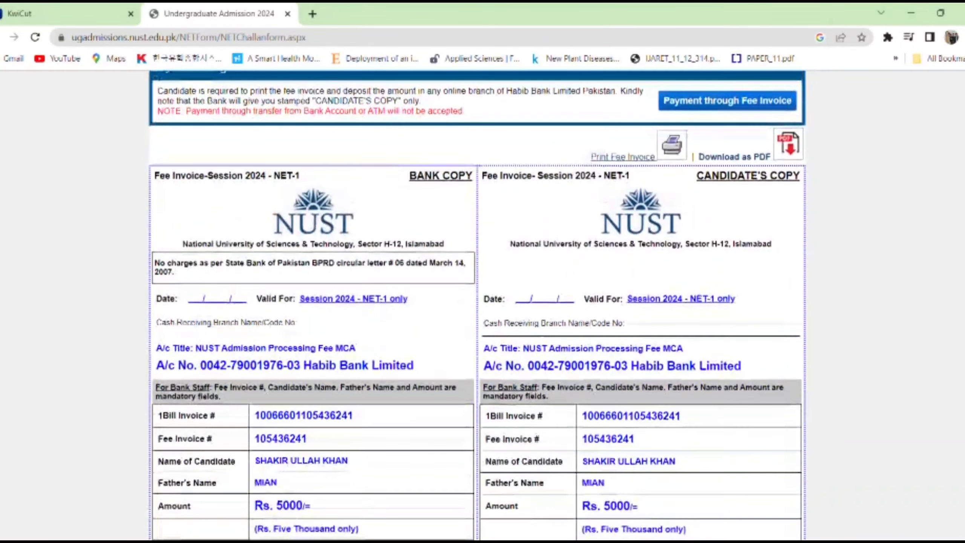
scroll(541, 371, down, 3)
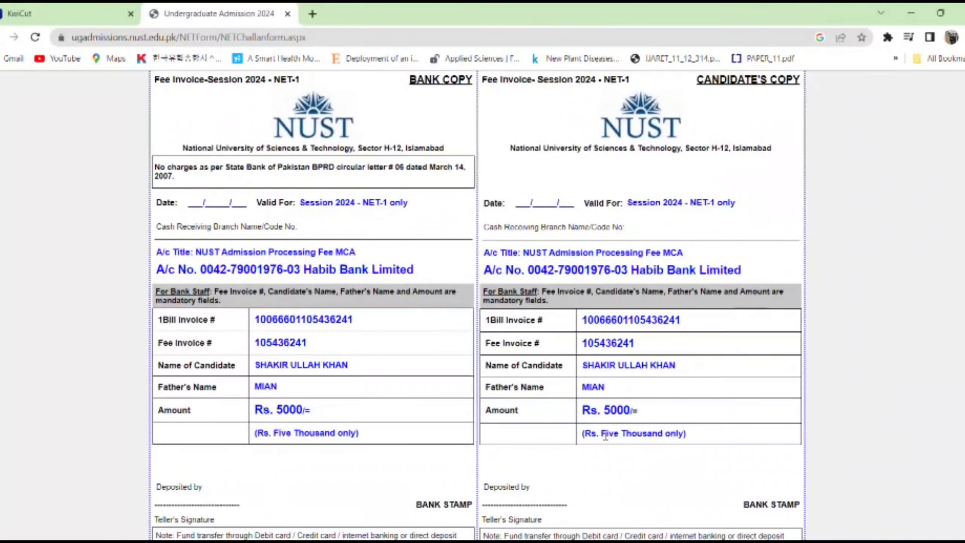
scroll(477, 305, down, 1)
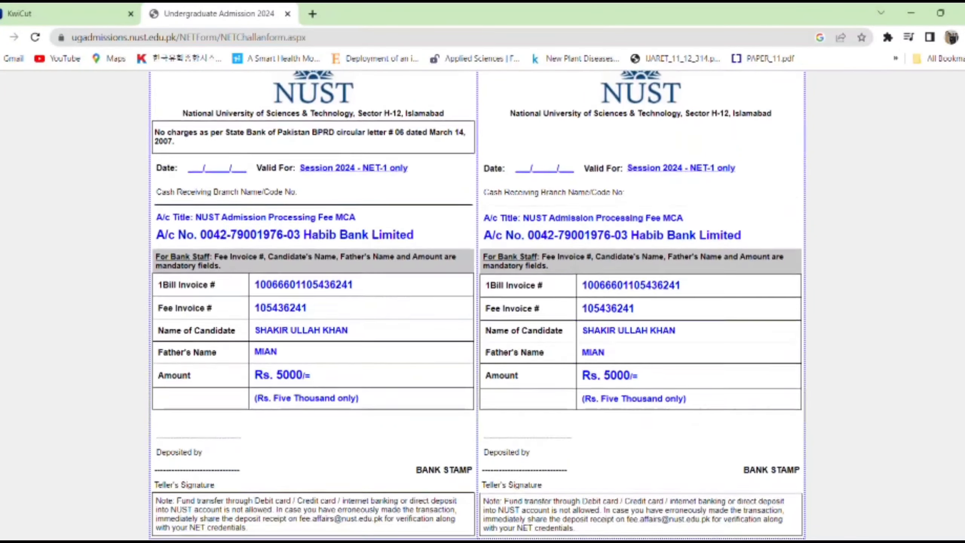
scroll(478, 304, up, 4)
- Print the fee invoice from the printer icon after one cancelled attempt
click(672, 156)
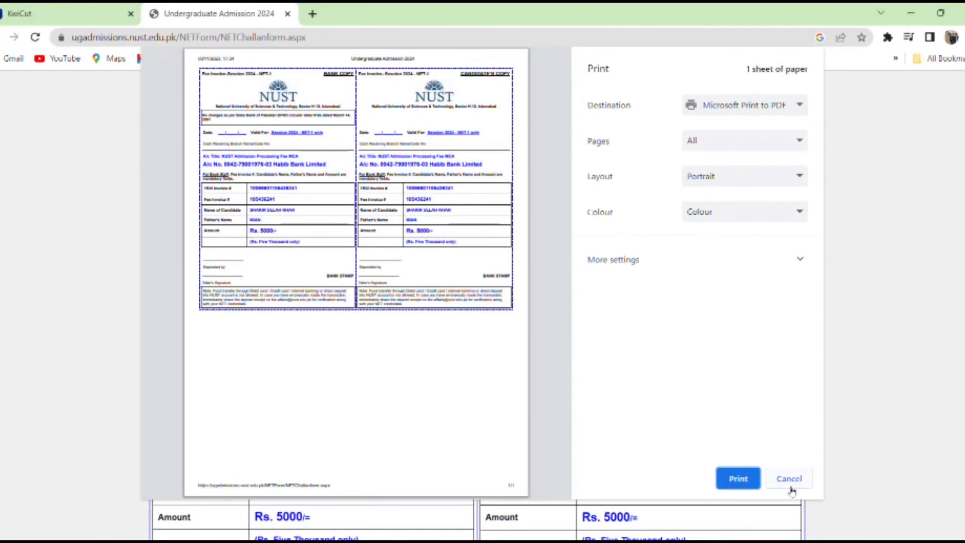
click(789, 479)
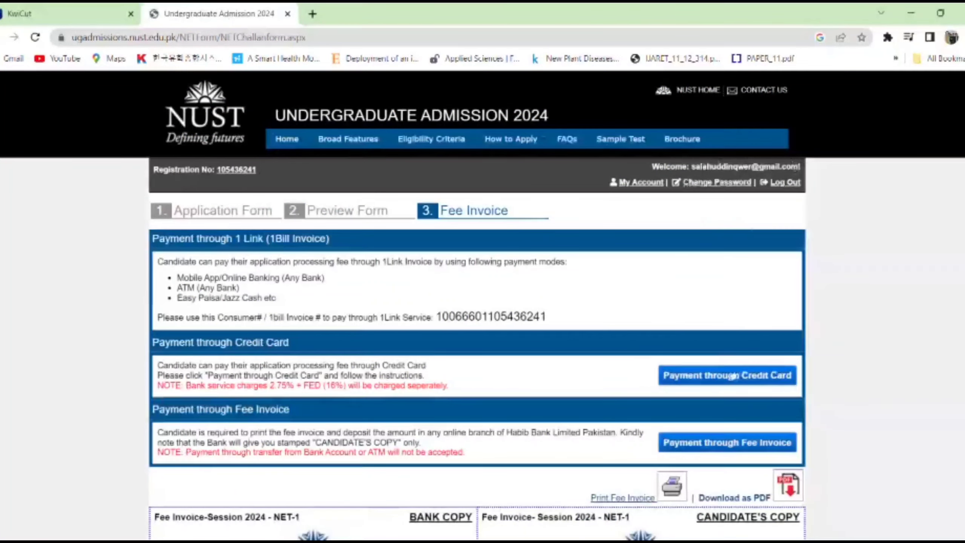
scroll(722, 376, down, 4)
scroll(681, 278, down, 1)
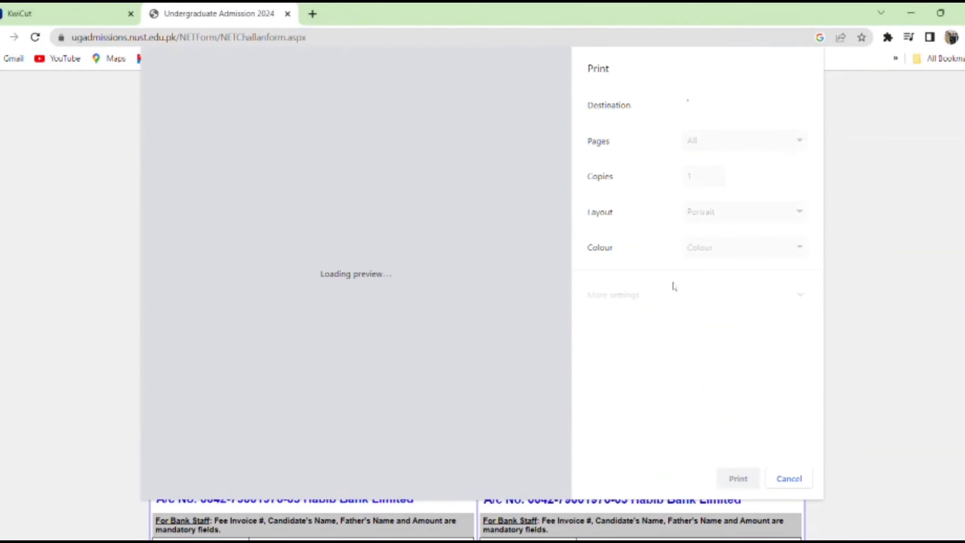
click(677, 287)
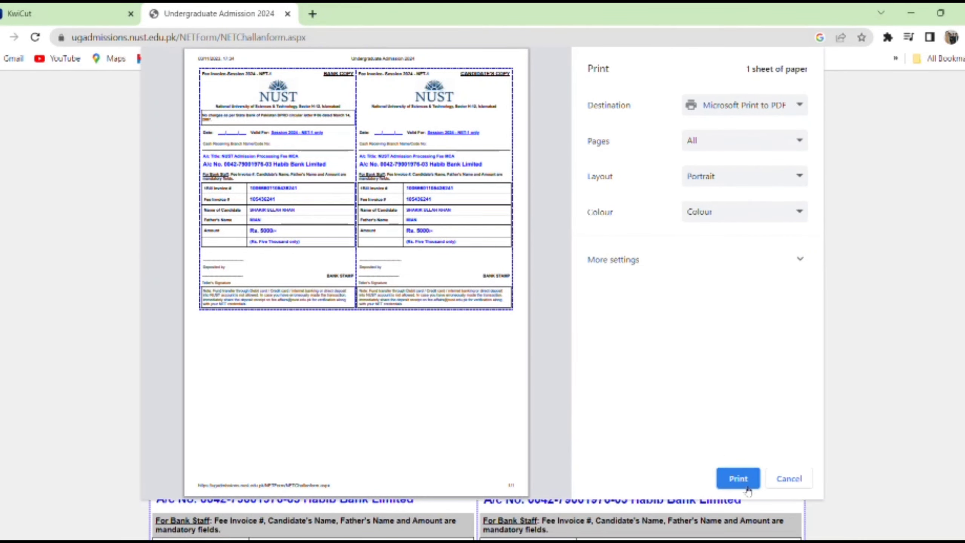
click(738, 479)
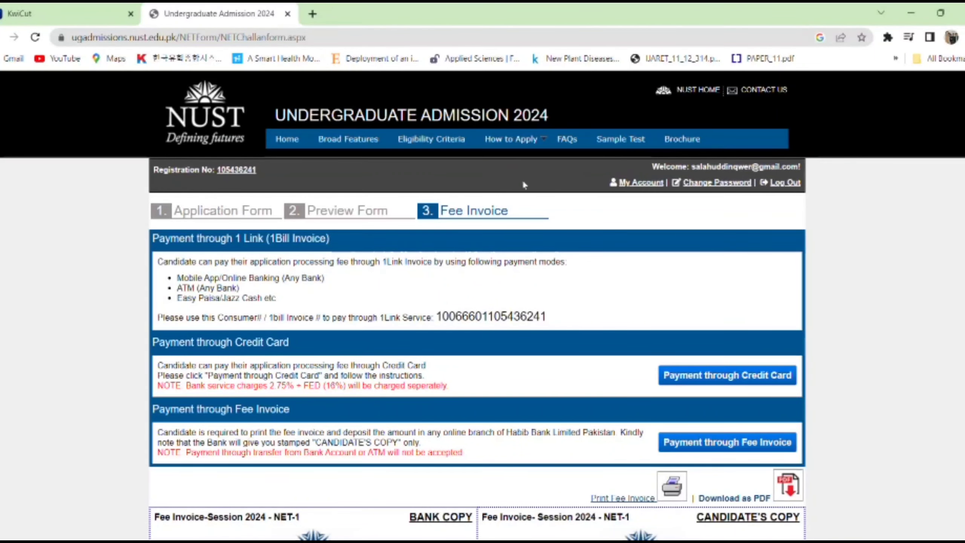
- Go Home and open My Account to view the deposit form and application status
click(301, 141)
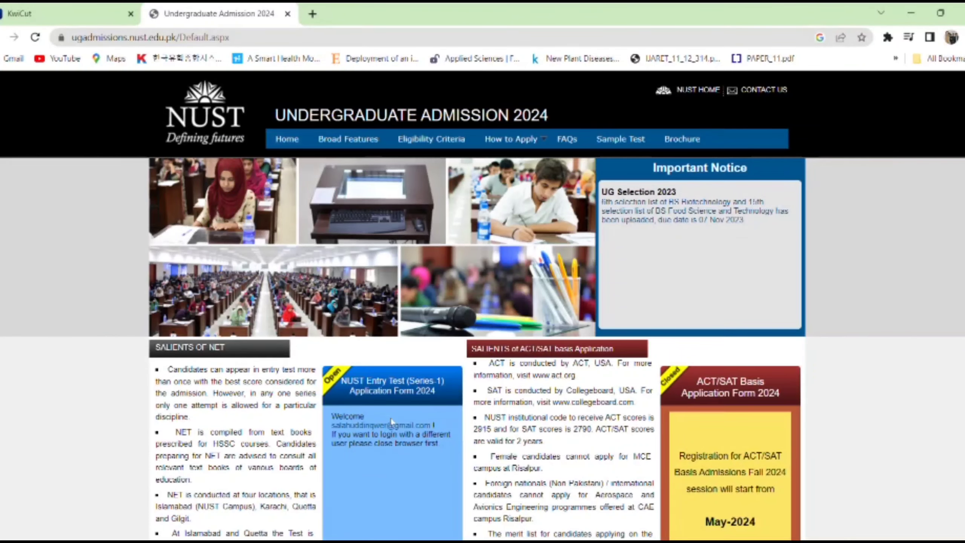
click(395, 431)
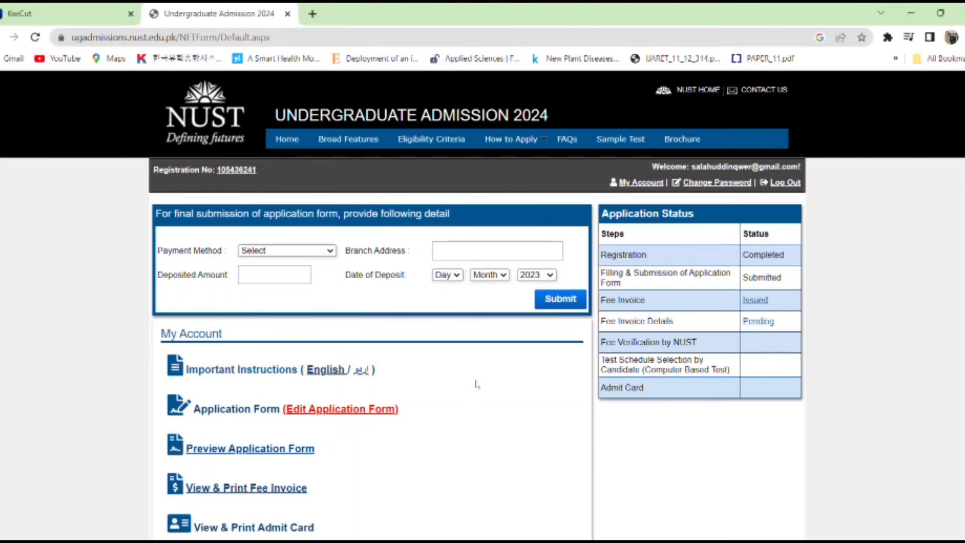
scroll(482, 307, down, 5)
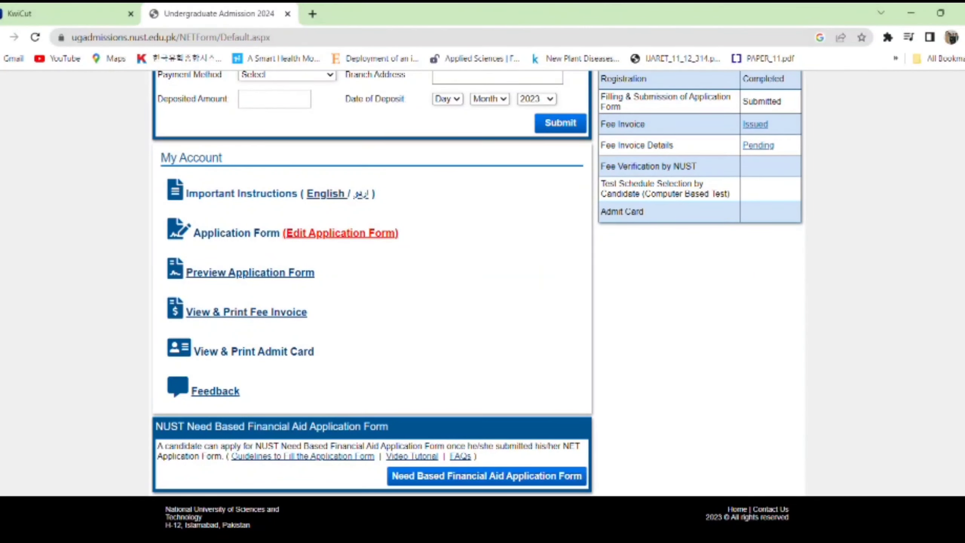
scroll(631, 264, up, 3)
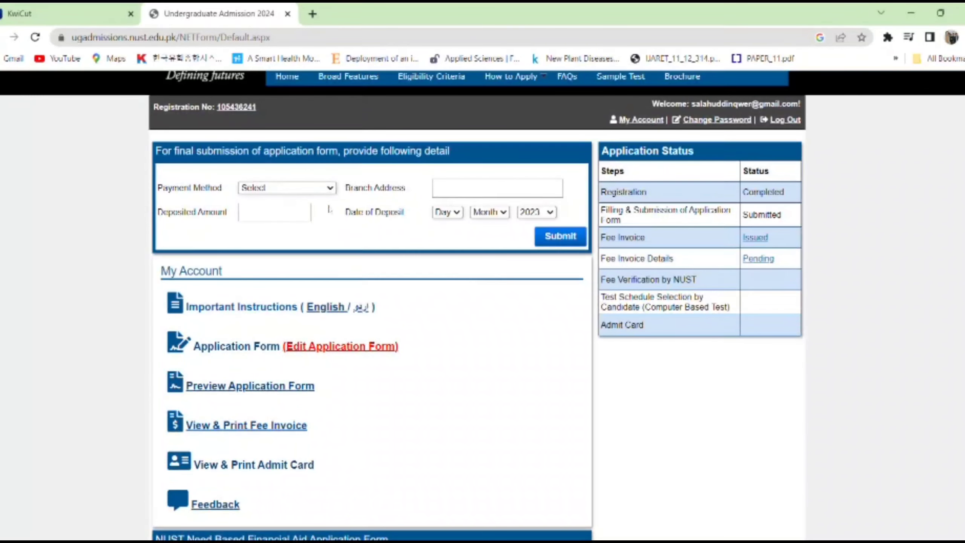
- Choose Habib Bank Limited, enter 5000 as deposited amount, and fill branch address 'hhd=='
click(298, 220)
click(286, 214)
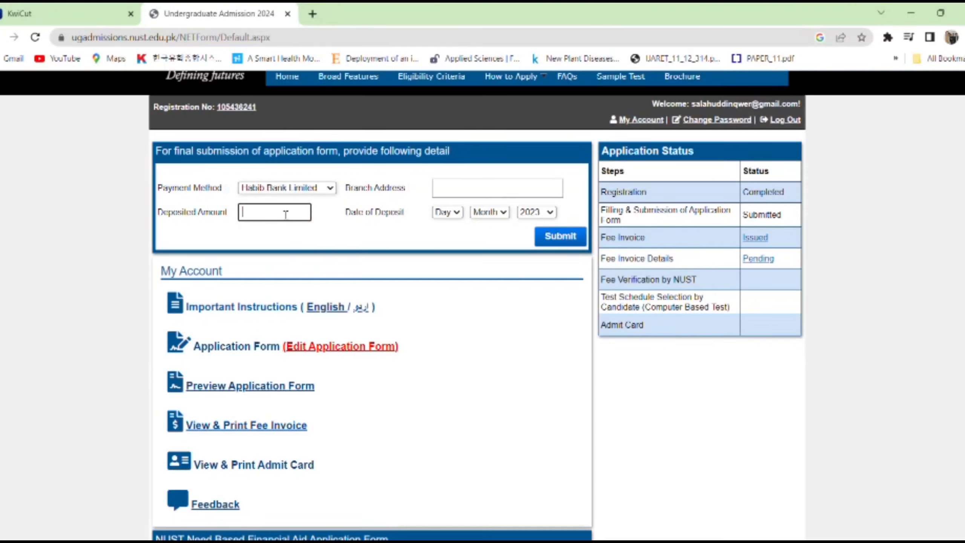
text(5000)
click(477, 190)
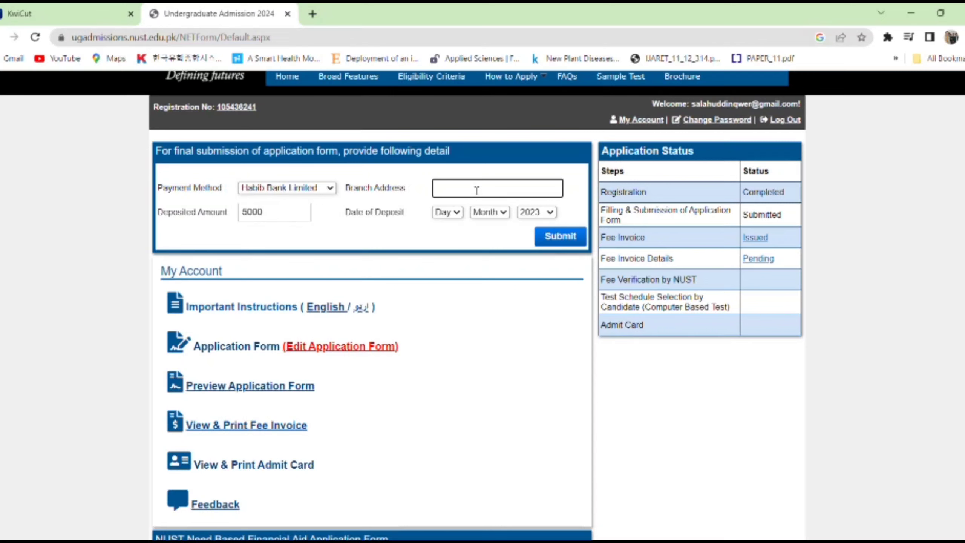
text(hhd==)
- Set the date of deposit to 08 Nov 2023
click(455, 217)
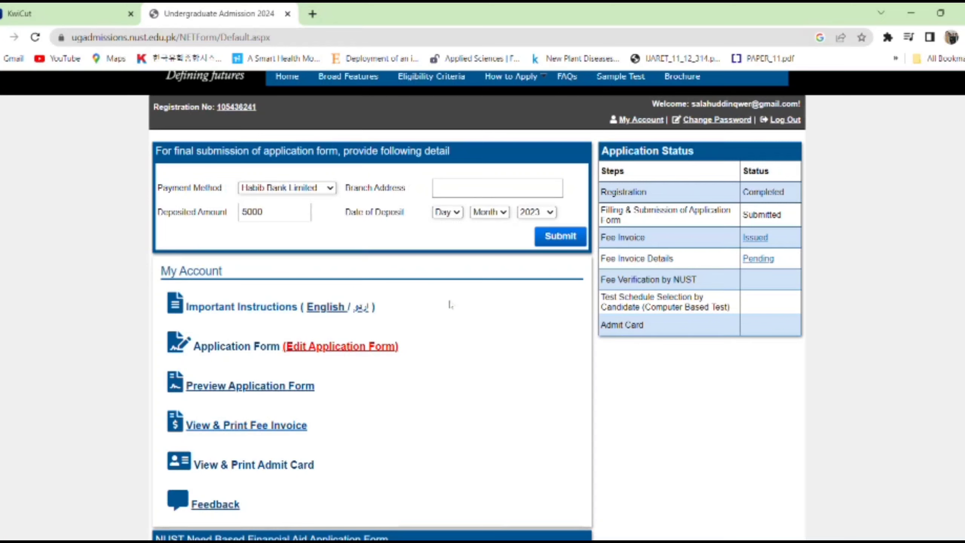
click(444, 322)
click(492, 249)
scroll(857, 326, down, 3)
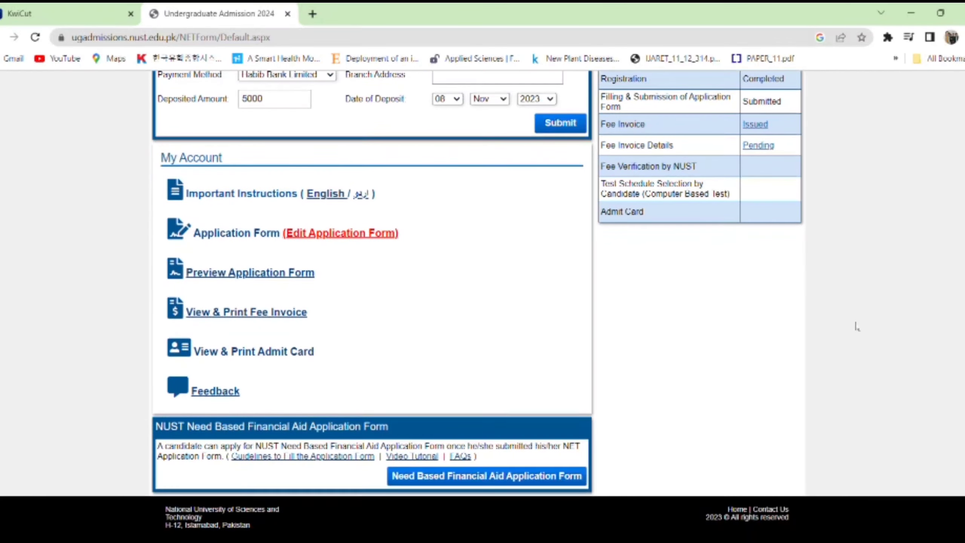
ctrl+scroll(488, 464, up, 5)
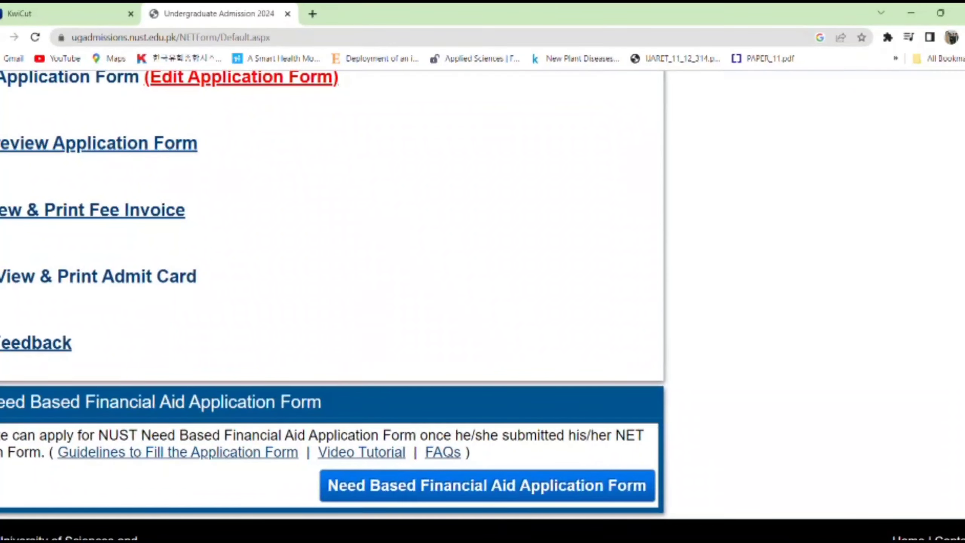
ctrl+scroll(480, 469, down, 5)
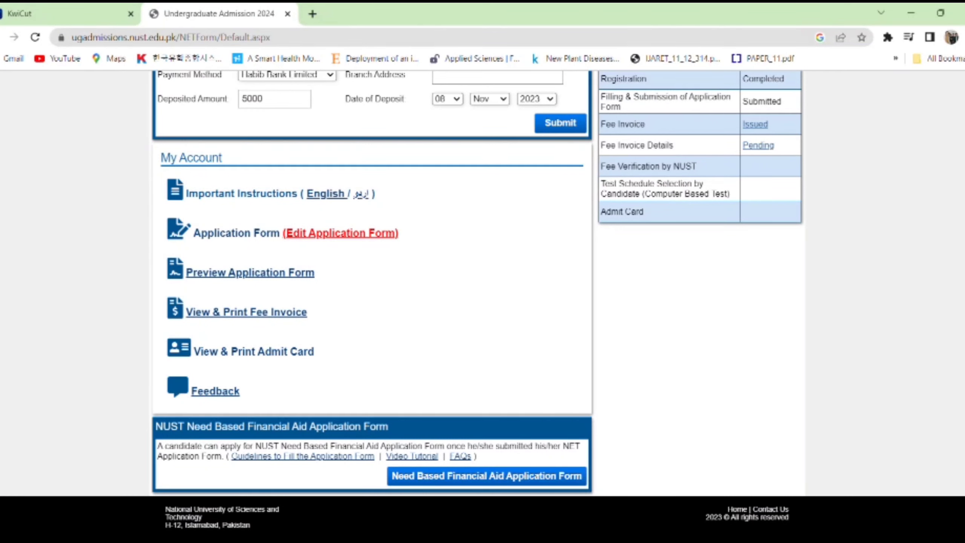
scroll(483, 304, up, 1)
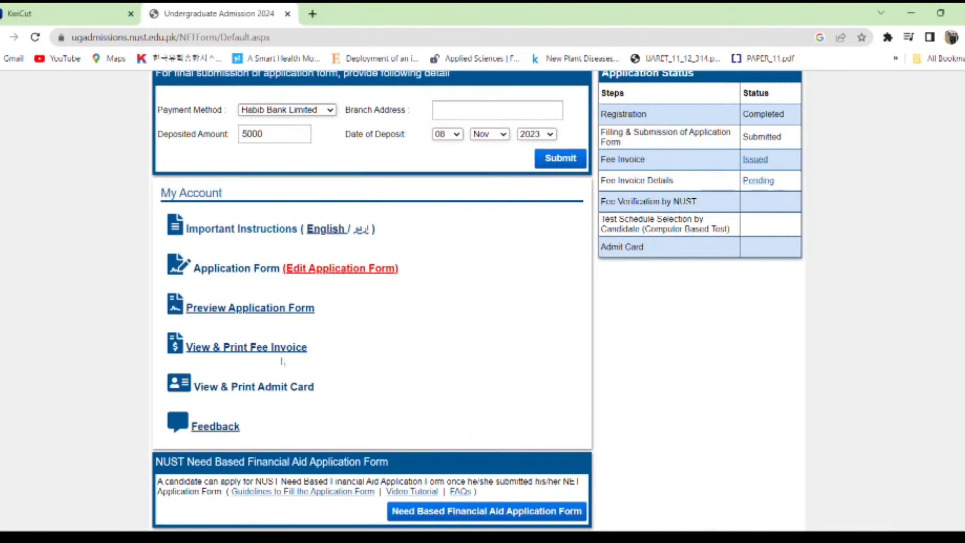
- Reopen the Rs. 5000 fee invoice and view its bank and candidate copies
click(239, 353)
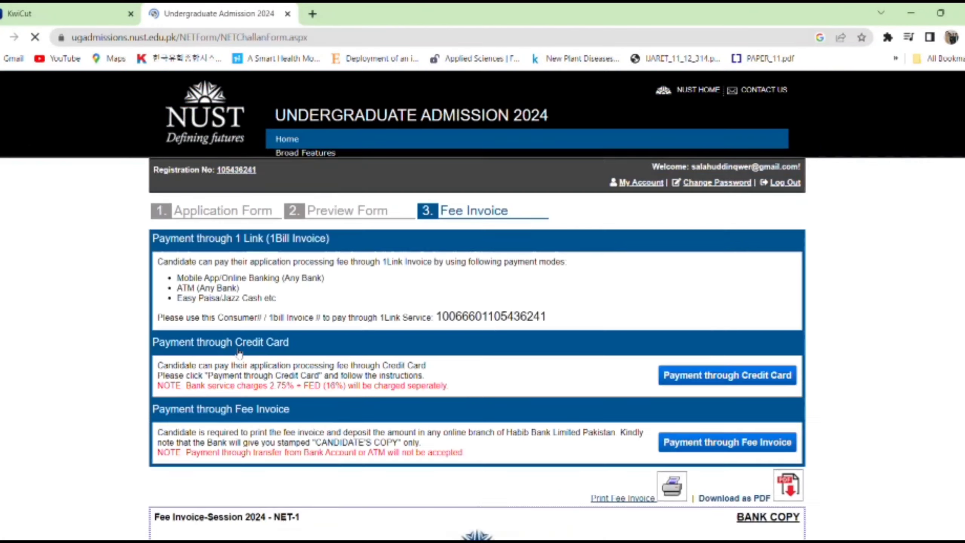
scroll(482, 304, down, 10)
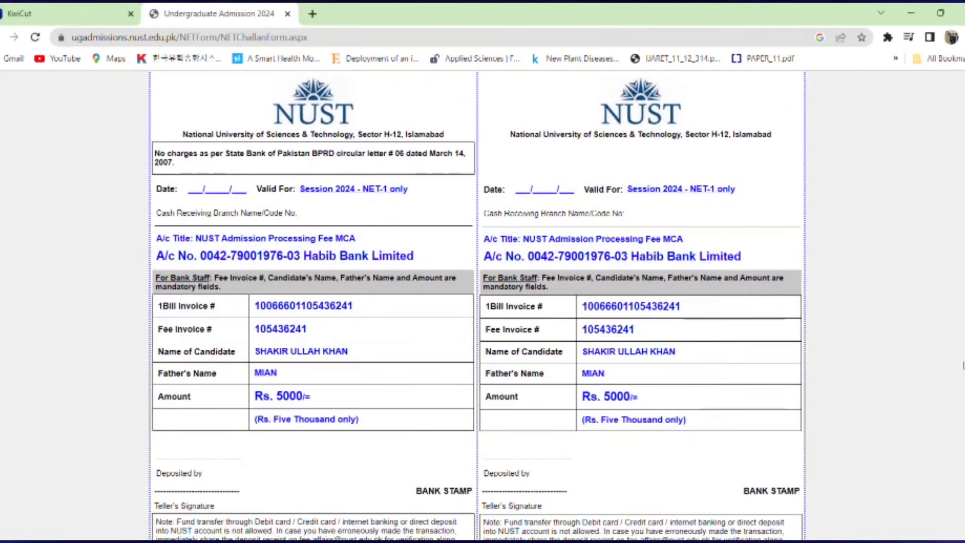
scroll(961, 334, up, 4)
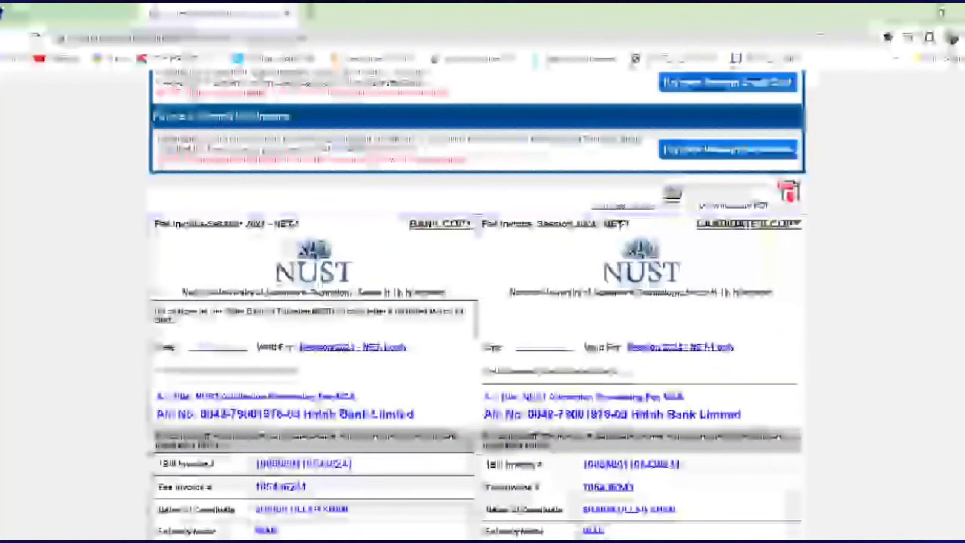
scroll(961, 303, down, 1)
scroll(477, 304, down, 3)
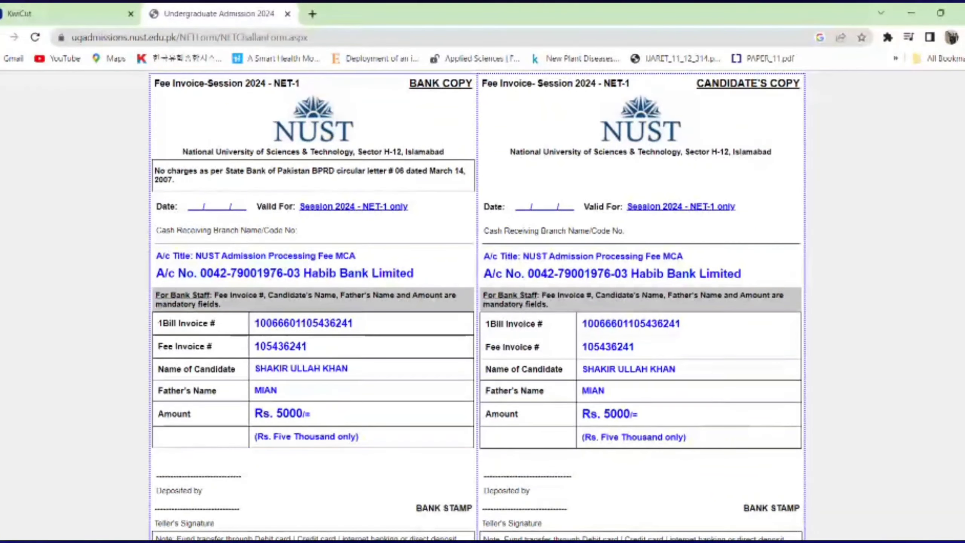